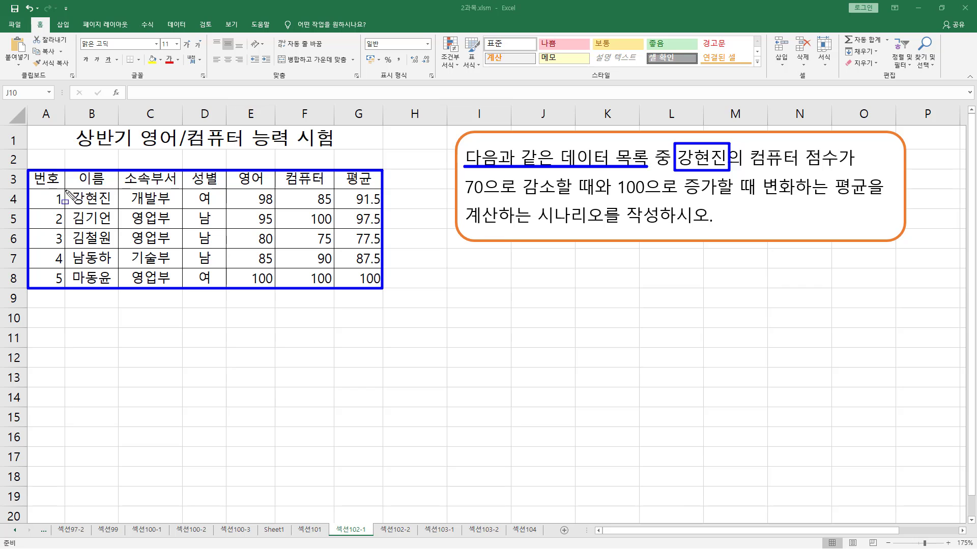
pyautogui.moveTo(65, 190); pyautogui.dragTo(115, 208)
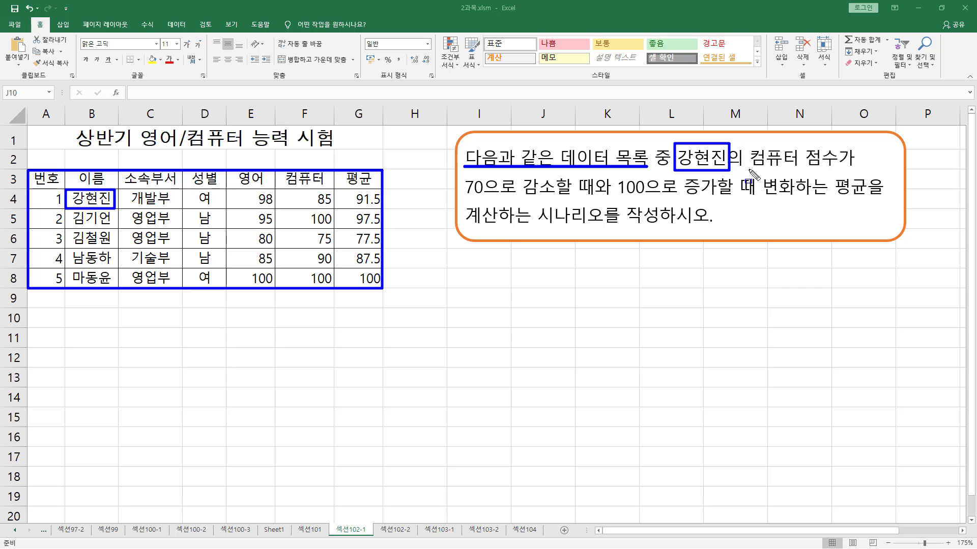
pyautogui.moveTo(749, 168); pyautogui.dragTo(837, 168)
pyautogui.moveTo(460, 198)
pyautogui.mouseDown()
pyautogui.moveTo(533, 198)
pyautogui.moveTo(562, 179)
pyautogui.moveTo(715, 199)
pyautogui.moveTo(719, 176)
pyautogui.mouseUp()
pyautogui.moveTo(834, 198); pyautogui.dragTo(881, 199)
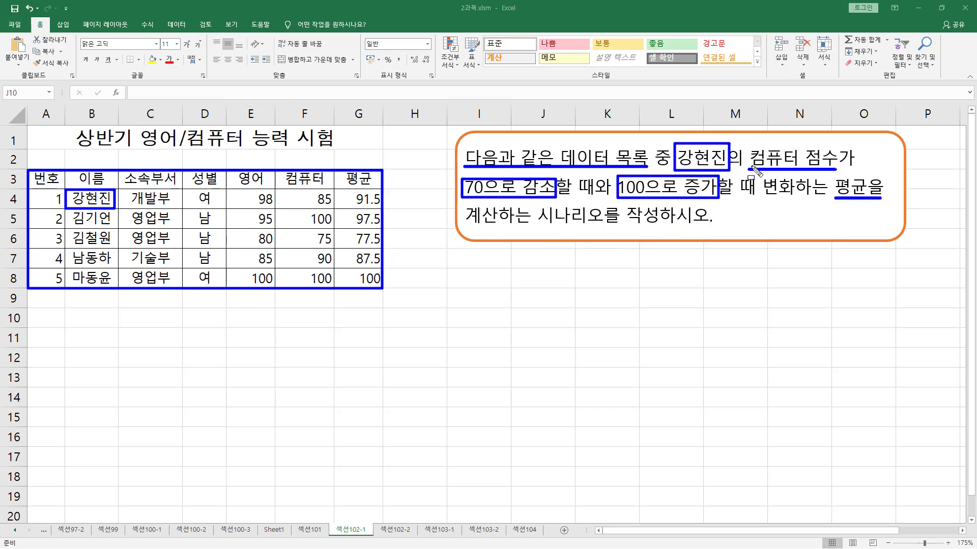
pyautogui.moveTo(312, 193)
pyautogui.mouseDown()
pyautogui.moveTo(336, 210)
pyautogui.moveTo(310, 191)
pyautogui.mouseUp()
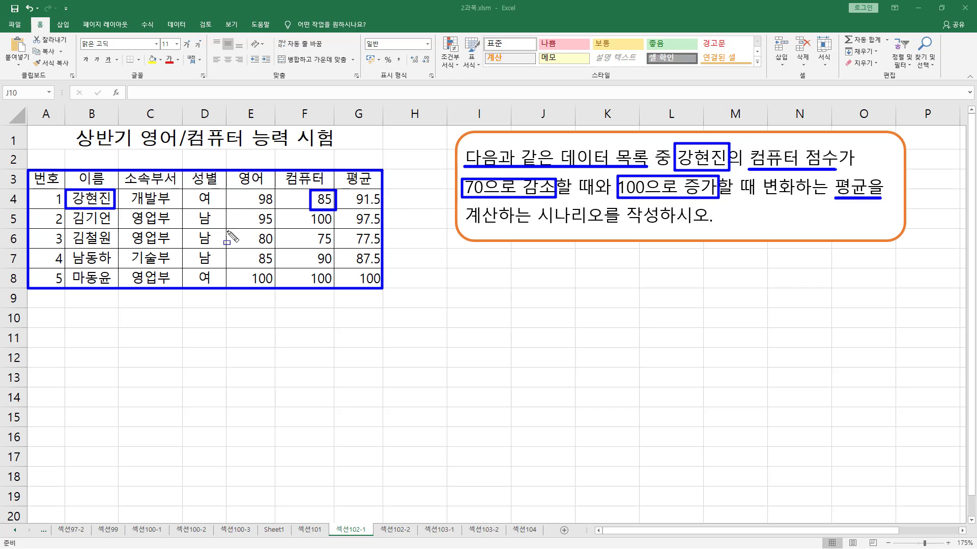
pyautogui.press('Escape')
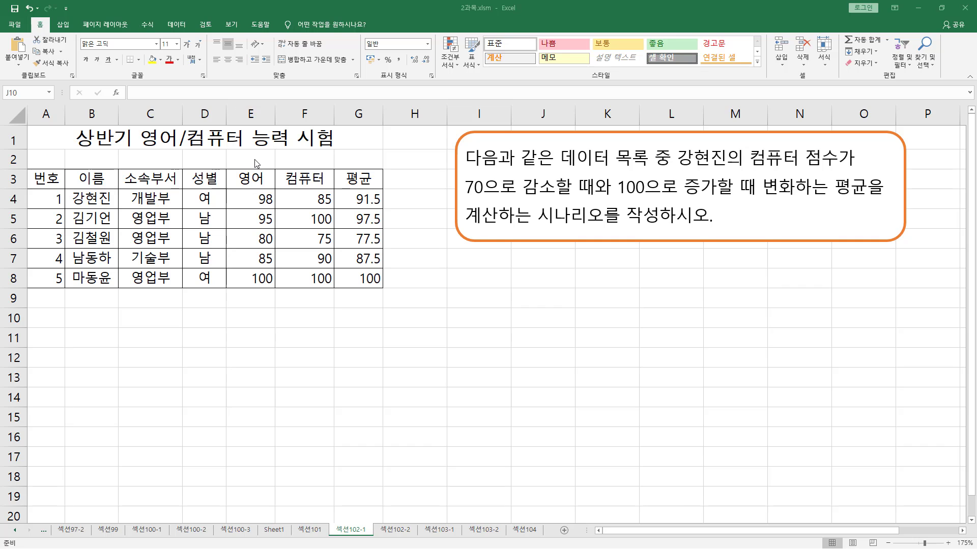
# Step: Open the What-If Analysis Scenario Manager and move its dialog below the data table
pyautogui.click(175, 25)
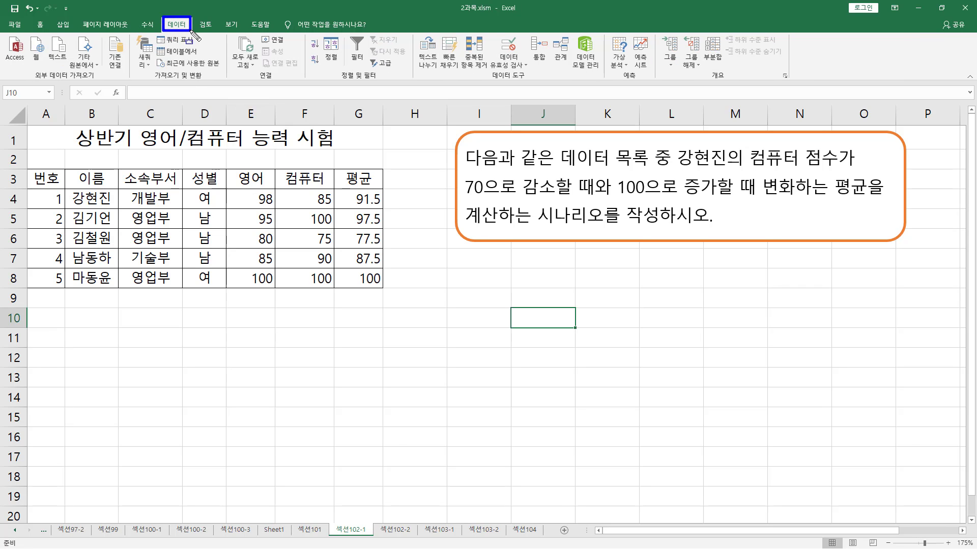
pyautogui.moveTo(616, 71); pyautogui.dragTo(645, 84)
pyautogui.moveTo(608, 37); pyautogui.dragTo(631, 69)
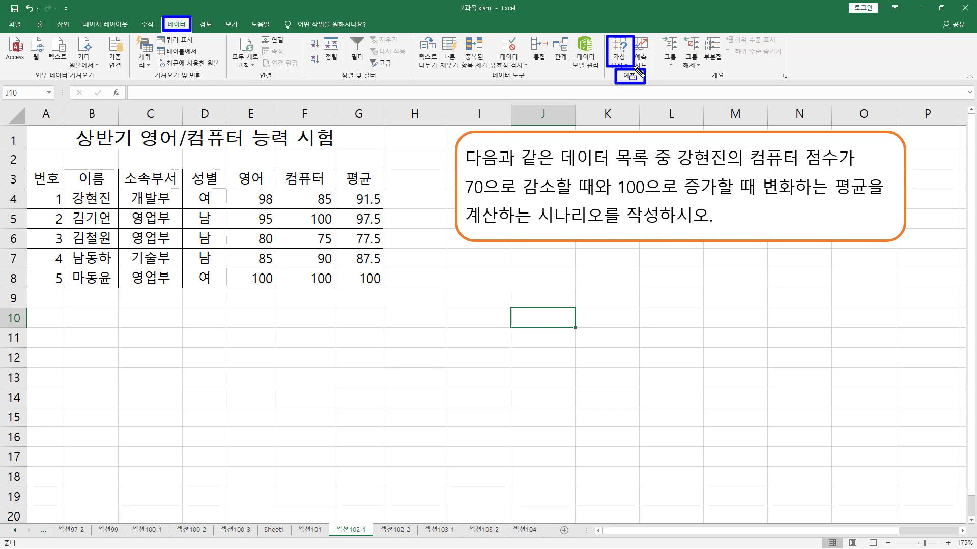
pyautogui.press('Escape')
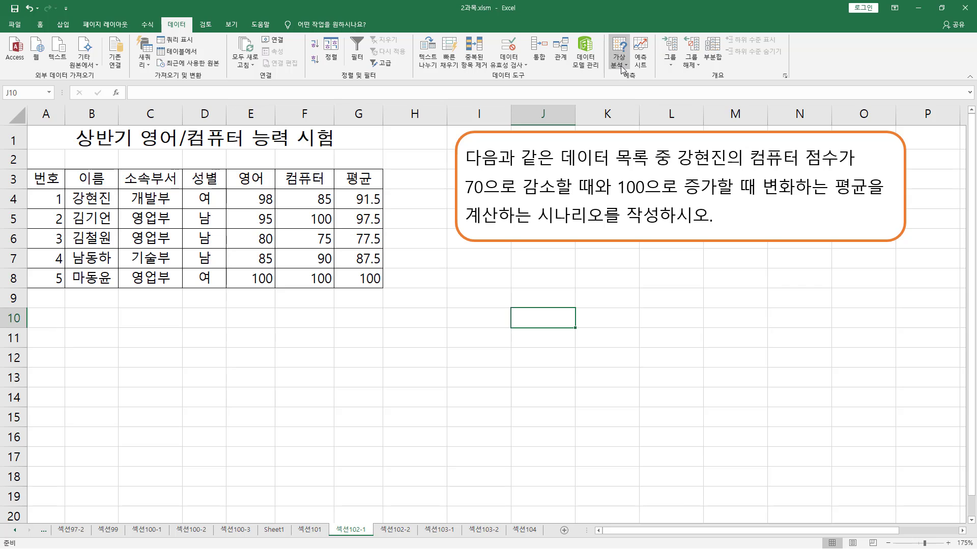
pyautogui.click(619, 60)
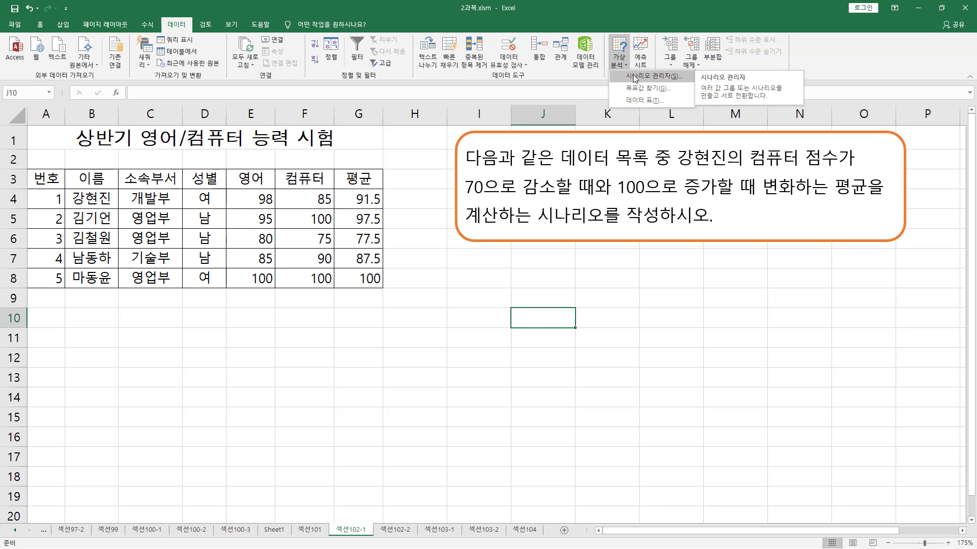
pyautogui.click(634, 76)
pyautogui.moveTo(506, 184); pyautogui.dragTo(163, 312)
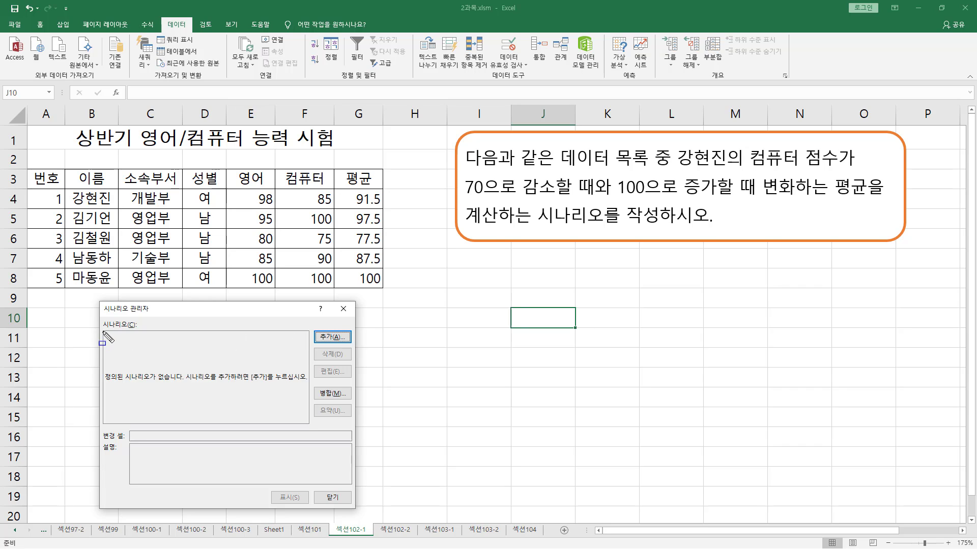
pyautogui.moveTo(102, 331)
pyautogui.mouseDown()
pyautogui.moveTo(223, 398)
pyautogui.moveTo(314, 428)
pyautogui.mouseUp()
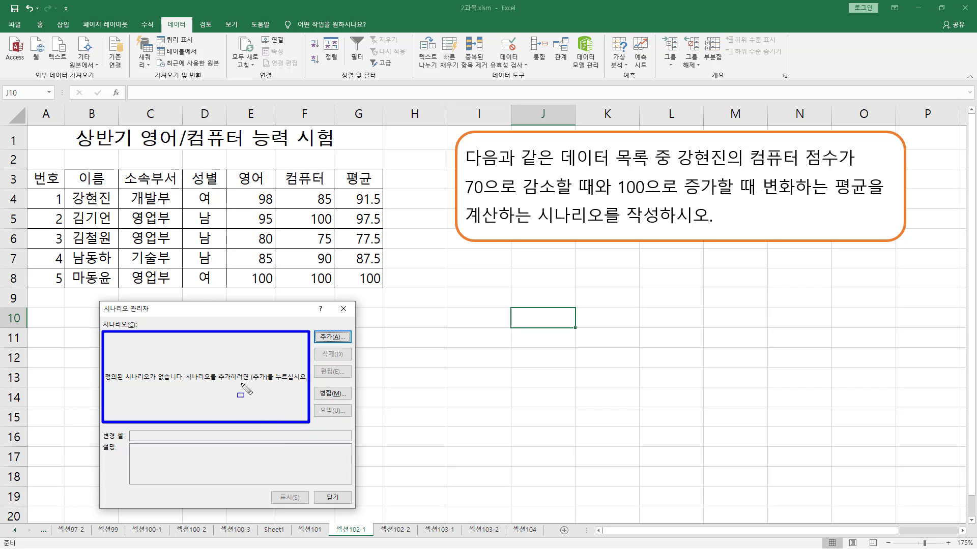
pyautogui.moveTo(317, 327); pyautogui.dragTo(350, 344)
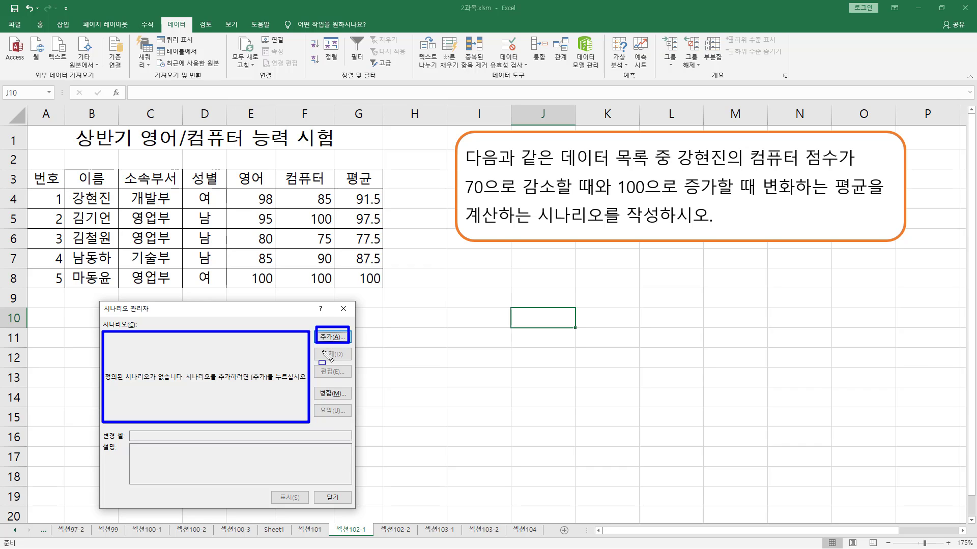
pyautogui.moveTo(316, 347); pyautogui.dragTo(348, 362)
pyautogui.moveTo(314, 364); pyautogui.dragTo(344, 379)
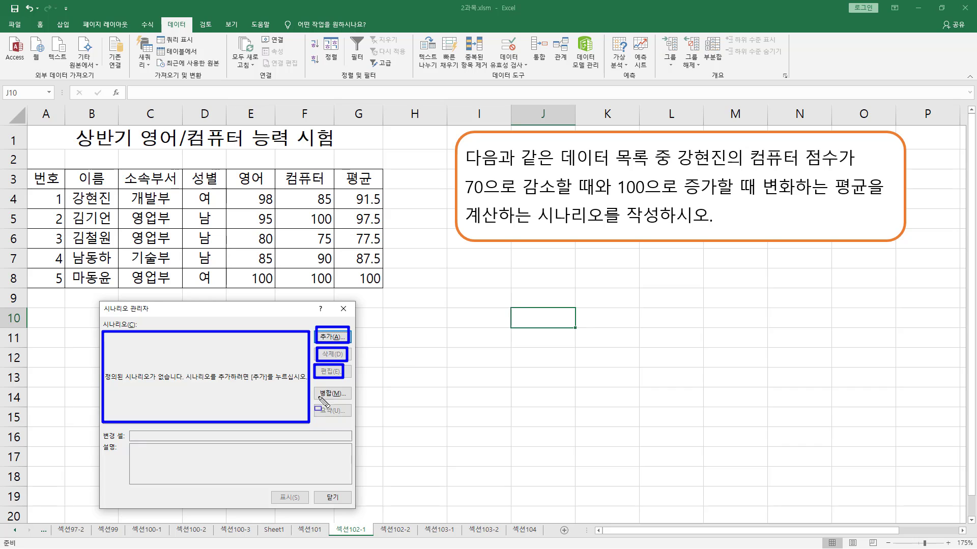
pyautogui.moveTo(315, 387); pyautogui.dragTo(352, 402)
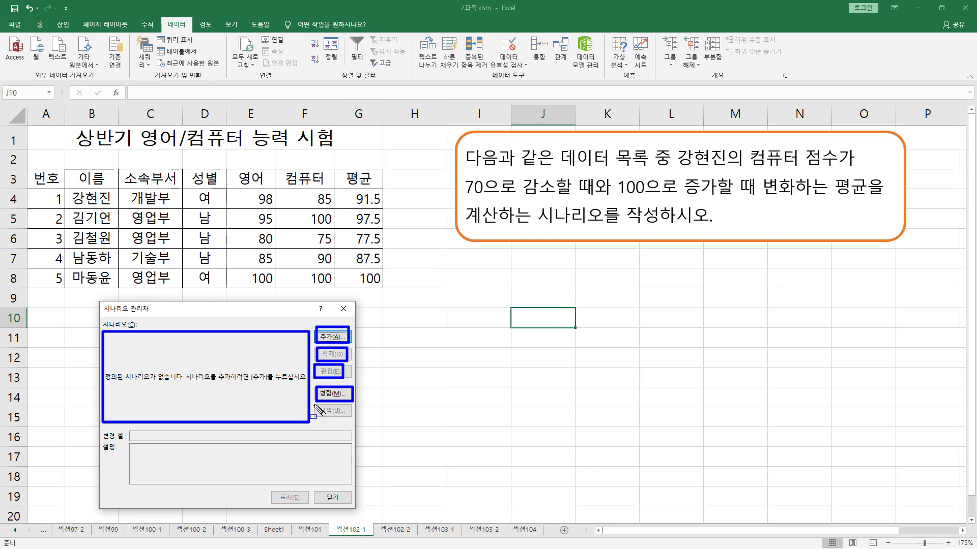
pyautogui.moveTo(313, 404); pyautogui.dragTo(351, 417)
pyautogui.moveTo(271, 490); pyautogui.dragTo(309, 505)
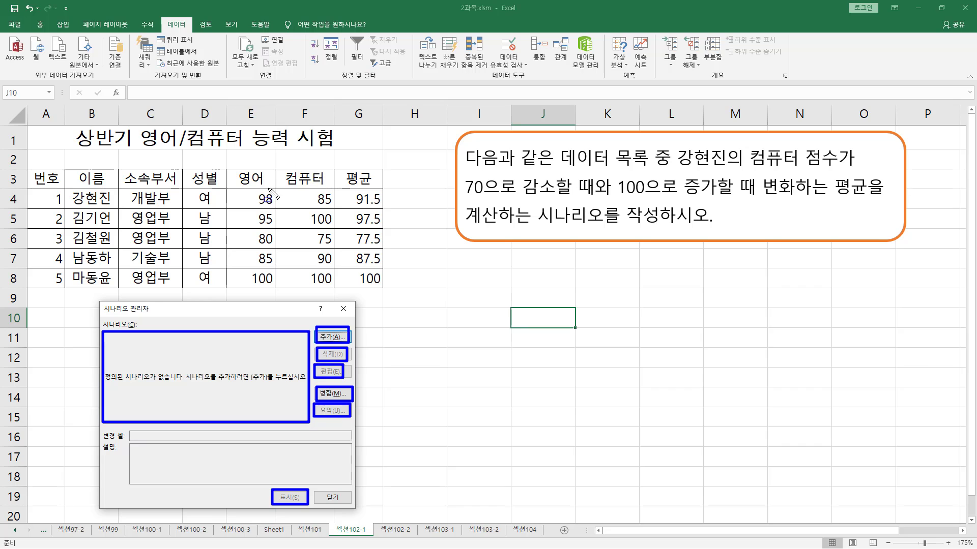
pyautogui.moveTo(273, 186)
pyautogui.mouseDown()
pyautogui.moveTo(311, 204)
pyautogui.moveTo(383, 210)
pyautogui.mouseUp()
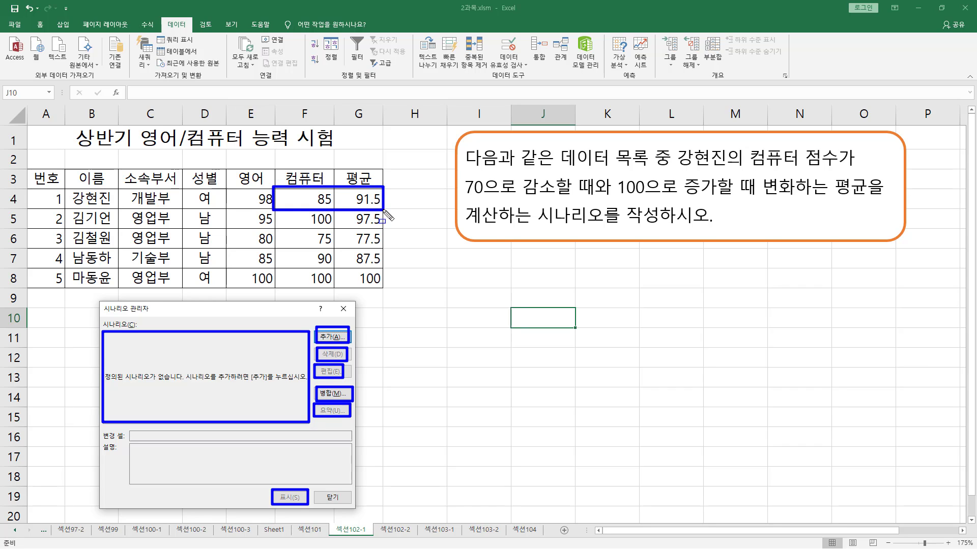
pyautogui.moveTo(319, 488); pyautogui.dragTo(351, 503)
pyautogui.press('Escape')
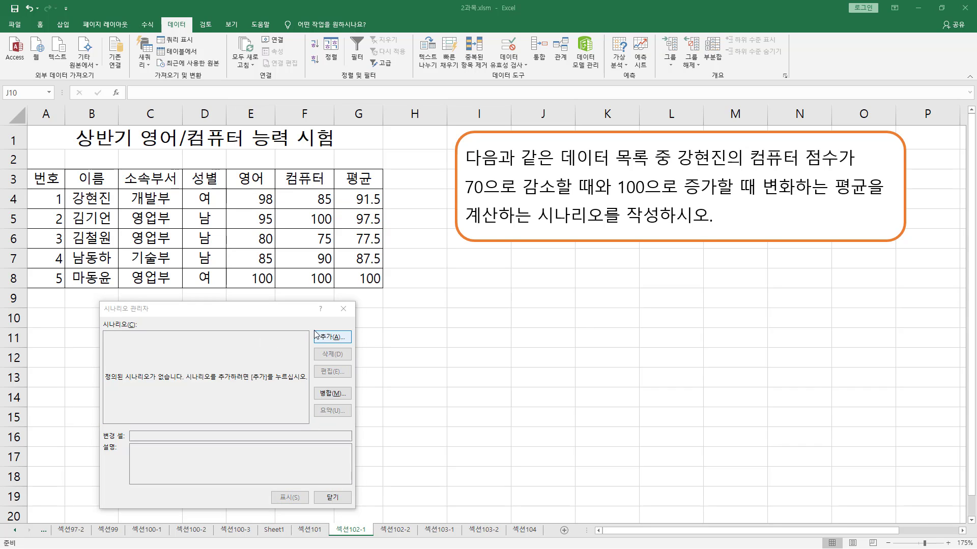
# Step: Start adding a new scenario and name it 컴퓨터점수감소
pyautogui.click(316, 336)
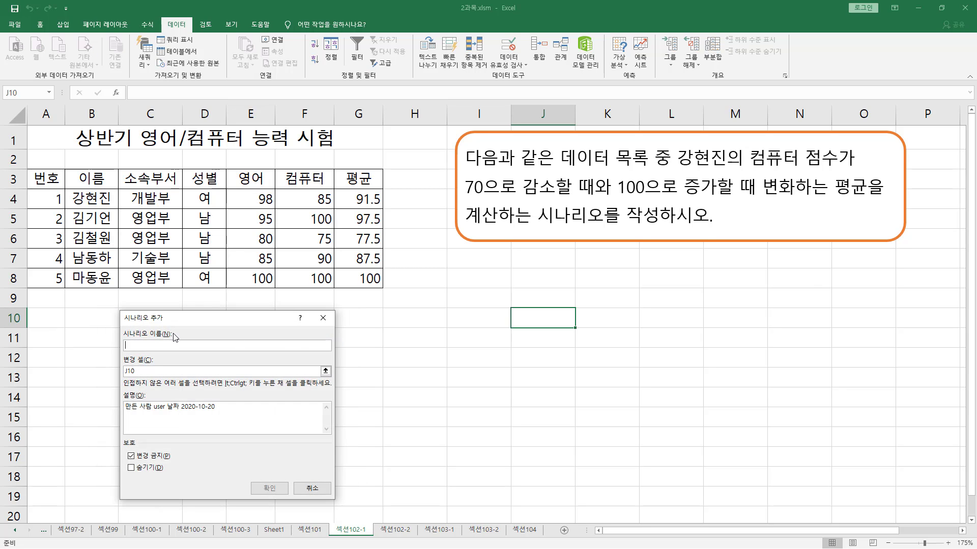
pyautogui.hotkey('ctrl', 'shift', 'd')
pyautogui.moveTo(119, 327)
pyautogui.mouseDown()
pyautogui.moveTo(133, 345)
pyautogui.moveTo(175, 351)
pyautogui.mouseUp()
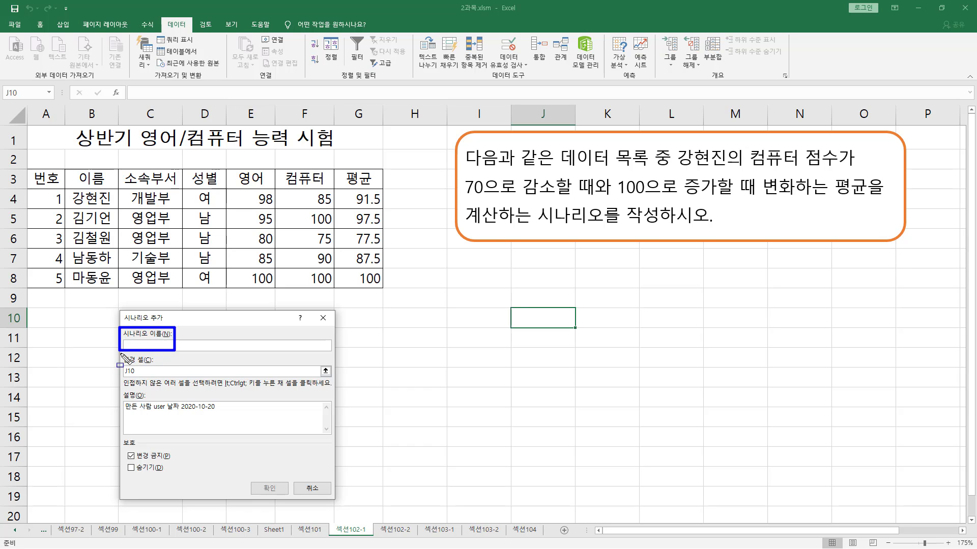
pyautogui.moveTo(121, 353)
pyautogui.mouseDown()
pyautogui.moveTo(147, 384)
pyautogui.moveTo(161, 378)
pyautogui.mouseUp()
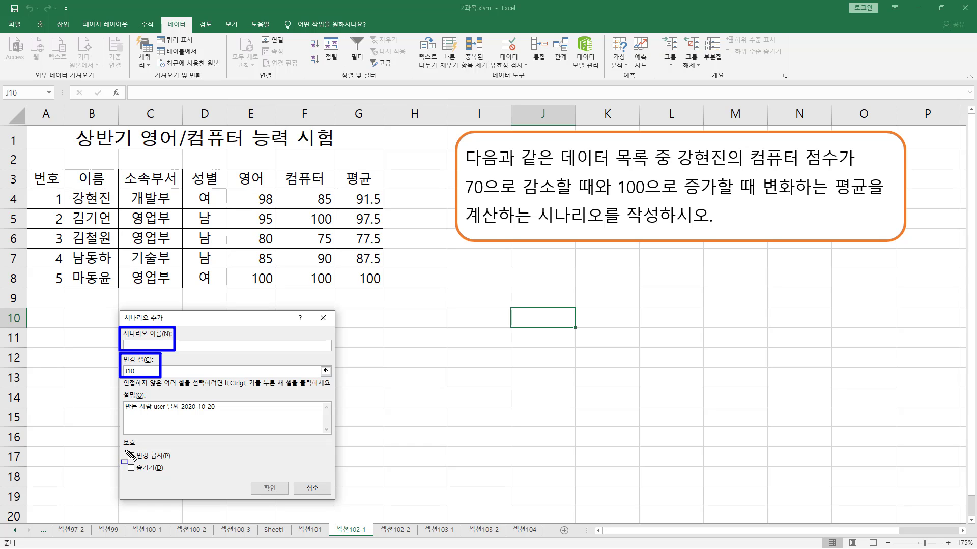
pyautogui.moveTo(124, 450); pyautogui.dragTo(175, 462)
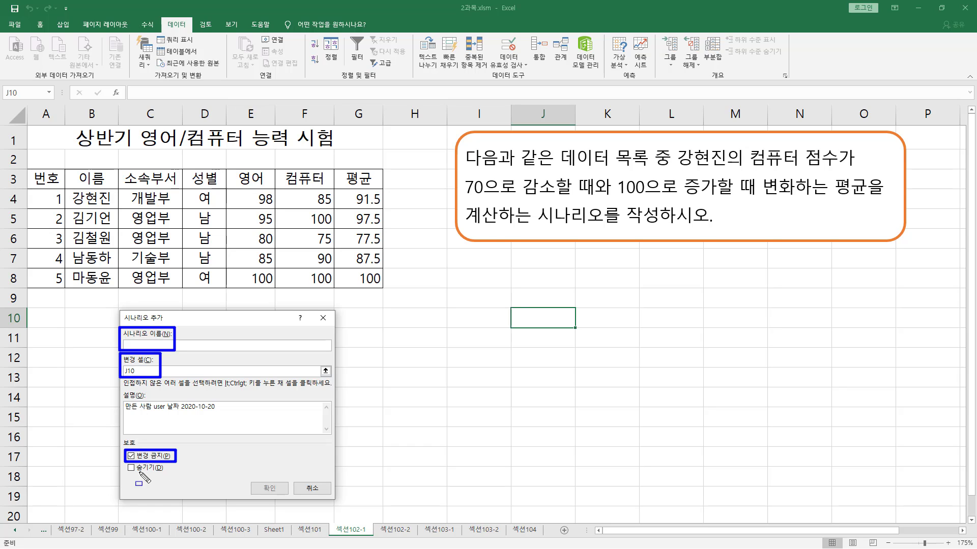
pyautogui.moveTo(125, 463)
pyautogui.mouseDown()
pyautogui.moveTo(153, 474)
pyautogui.moveTo(164, 464)
pyautogui.mouseUp()
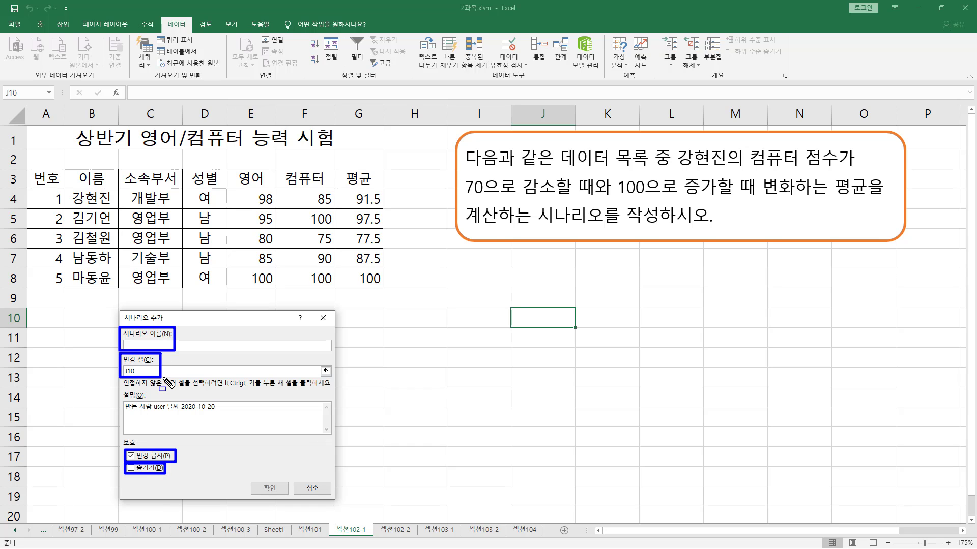
pyautogui.press('Escape')
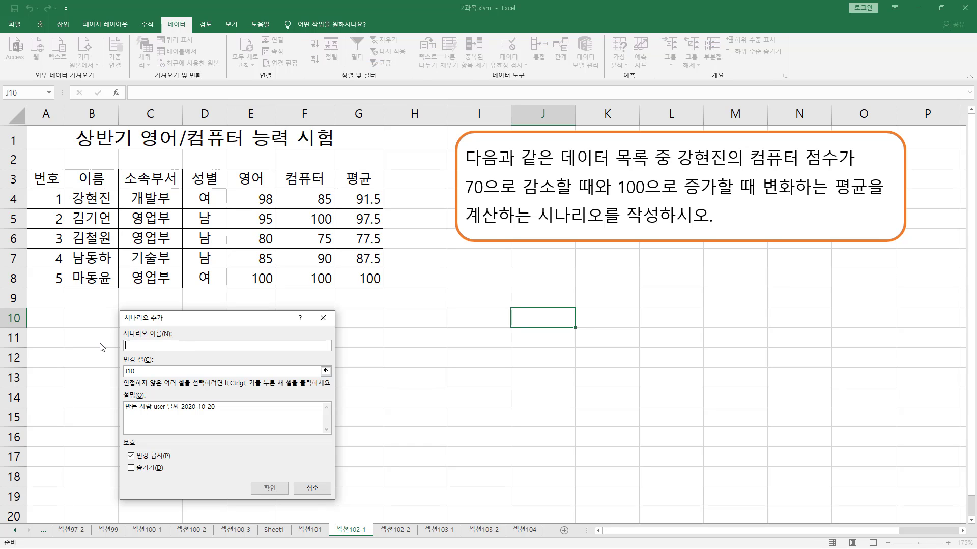
pyautogui.write('ㄱ')
pyautogui.write('퓨터점수ㄱ')
pyautogui.write('소')
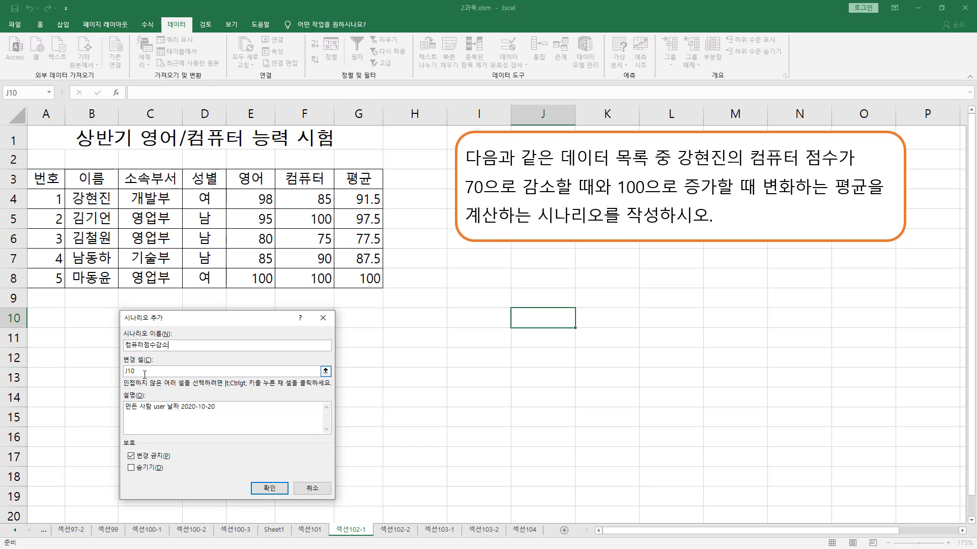
# Step: Set the changing cell of the 컴퓨터점수감소 scenario to $F$4 and accept the scenario settings
pyautogui.moveTo(152, 367); pyautogui.dragTo(107, 369)
pyautogui.moveTo(288, 189); pyautogui.dragTo(340, 207)
pyautogui.moveTo(459, 196); pyautogui.dragTo(559, 197)
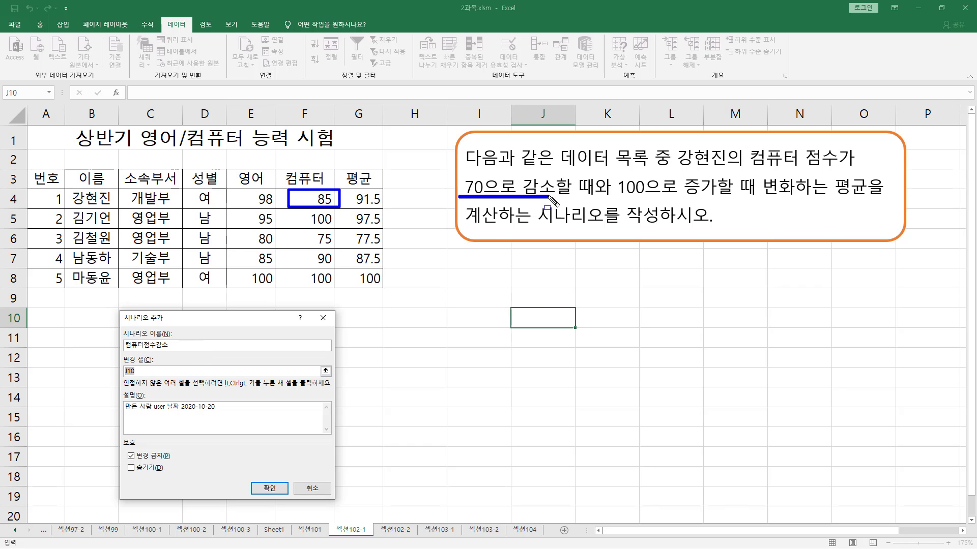
pyautogui.press('Escape')
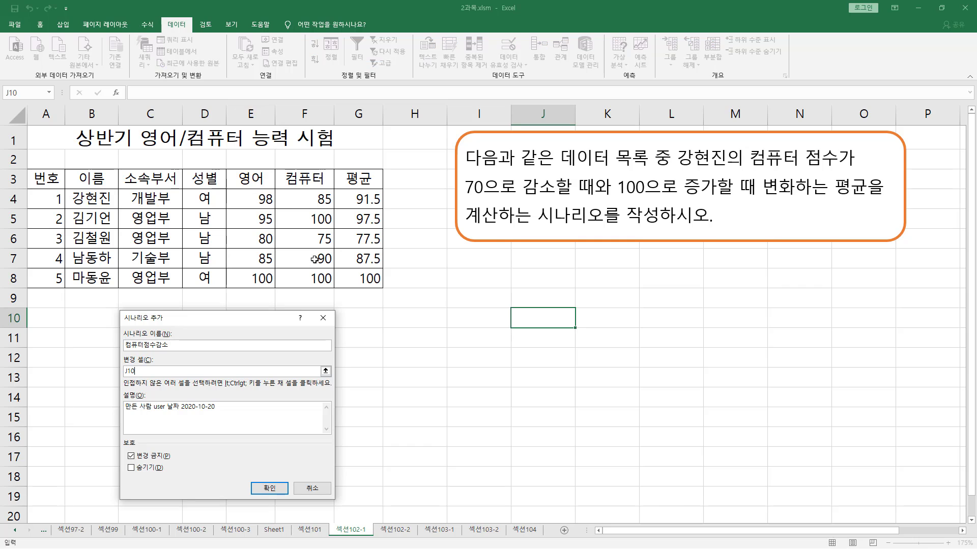
pyautogui.click(320, 208)
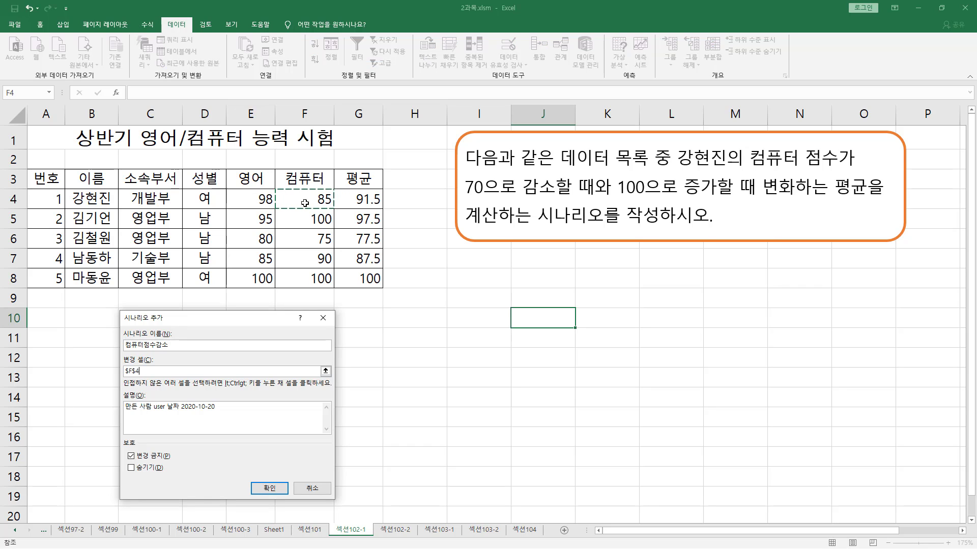
pyautogui.click(270, 489)
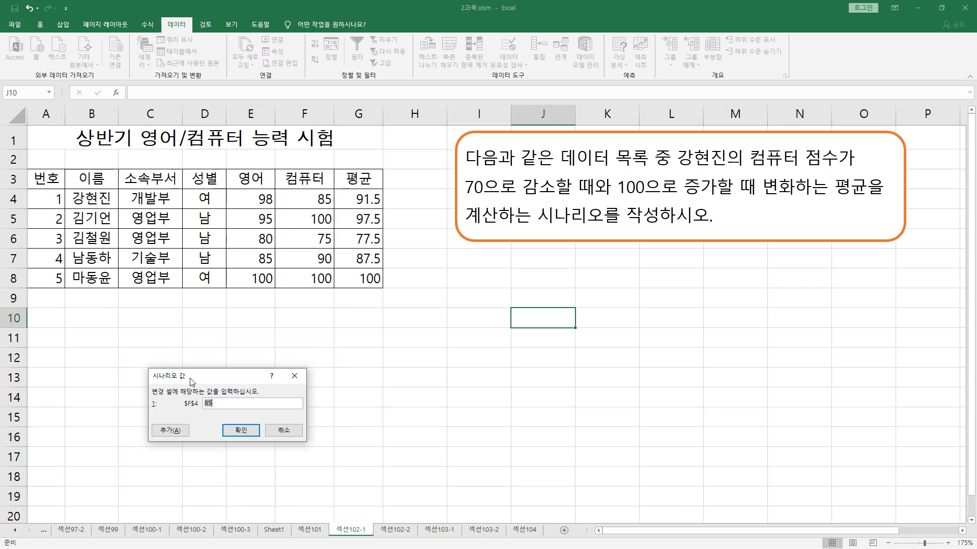
# Step: Set the scenario's value for cell $F$4 to the reduced score of 70 and save the scenario
pyautogui.moveTo(184, 408); pyautogui.dragTo(203, 408)
pyautogui.moveTo(307, 190); pyautogui.dragTo(336, 208)
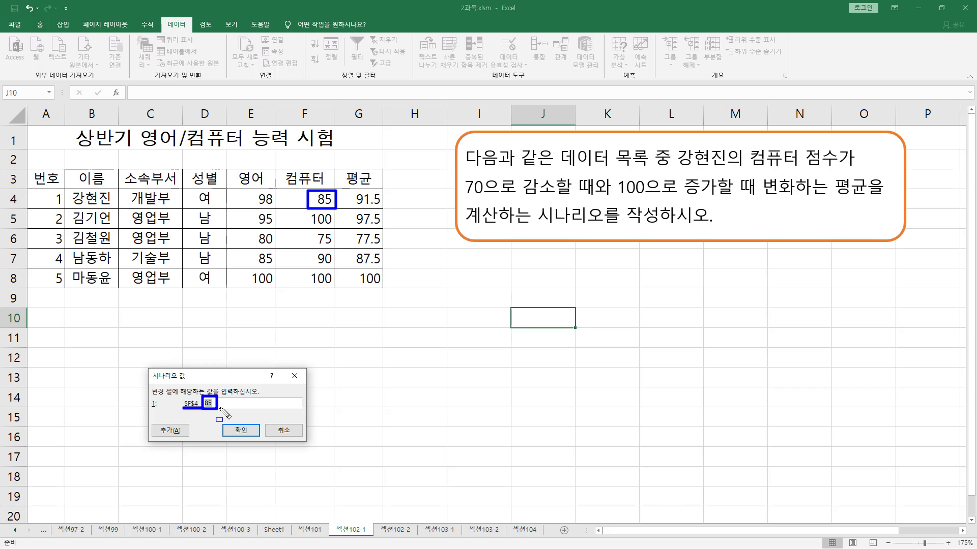
pyautogui.moveTo(201, 411); pyautogui.dragTo(218, 412)
pyautogui.press('Escape')
pyautogui.click(237, 403)
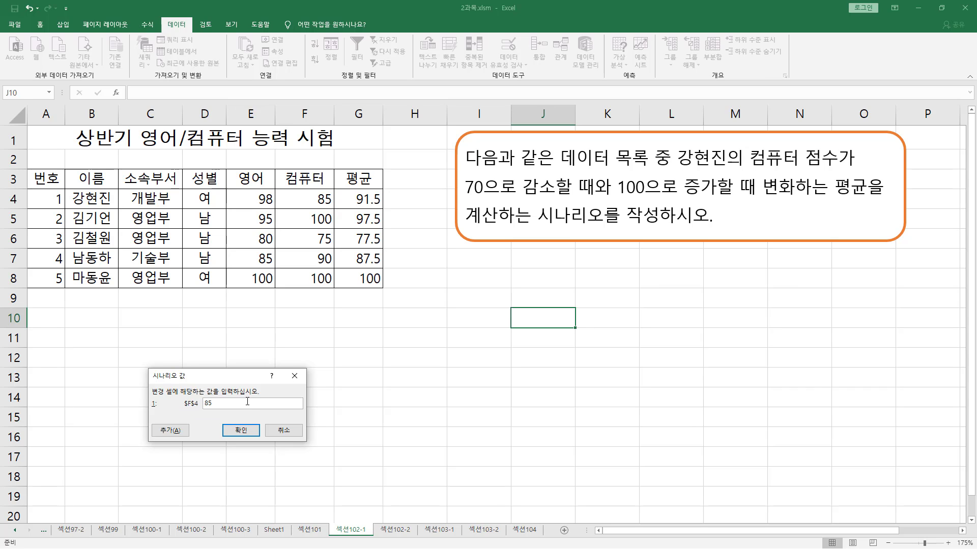
pyautogui.press('BackSpace')
pyautogui.press('BackSpace')
pyautogui.click(236, 431)
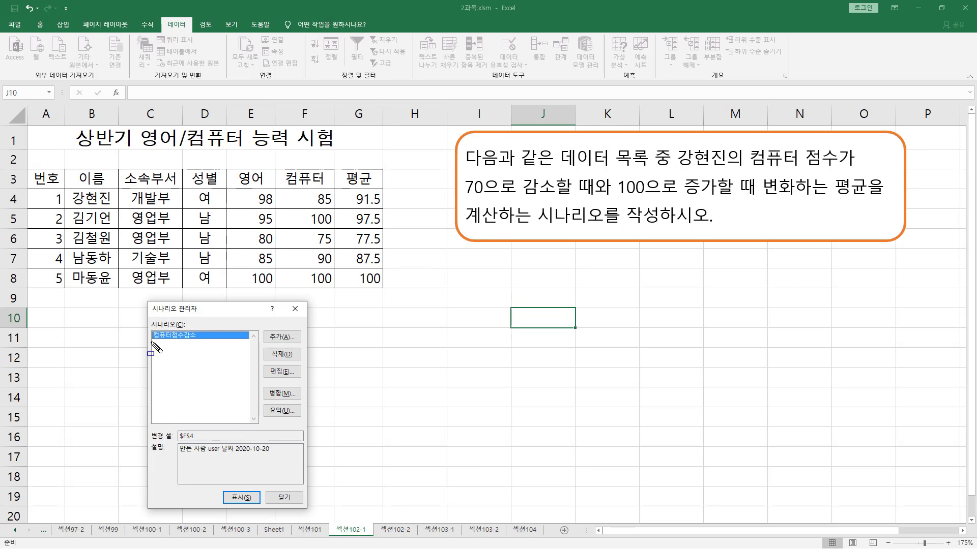
# Step: Start adding a second scenario and name it 컴퓨터점수증가
pyautogui.moveTo(151, 341)
pyautogui.mouseDown()
pyautogui.moveTo(182, 343)
pyautogui.moveTo(201, 331)
pyautogui.mouseUp()
pyautogui.moveTo(617, 197); pyautogui.dragTo(753, 198)
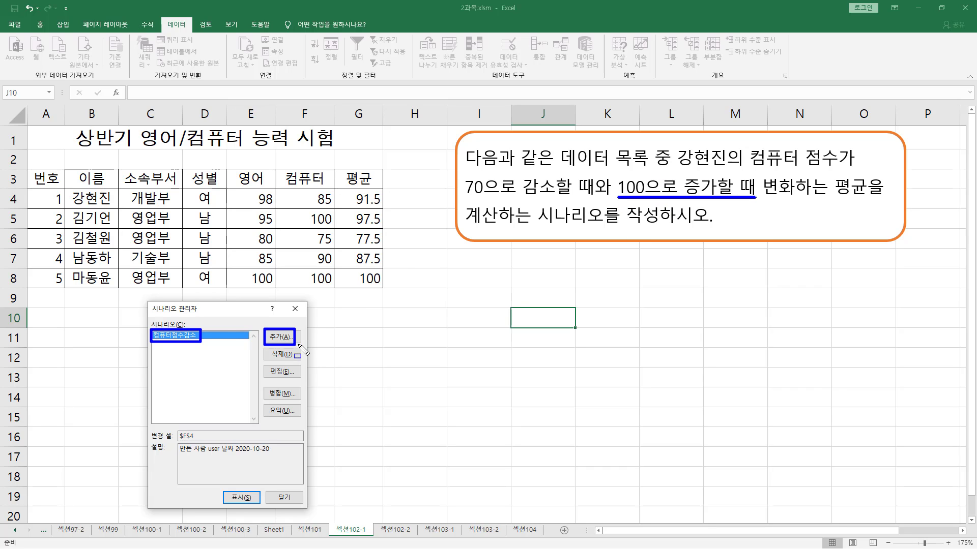
pyautogui.press('Escape')
pyautogui.click(280, 338)
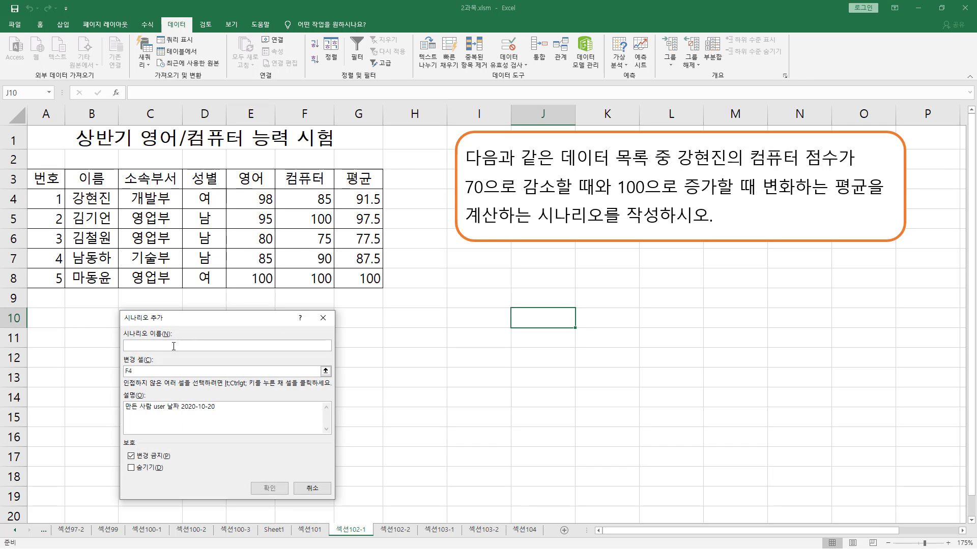
pyautogui.write('ㅋ')
pyautogui.write('퓨터점수감')
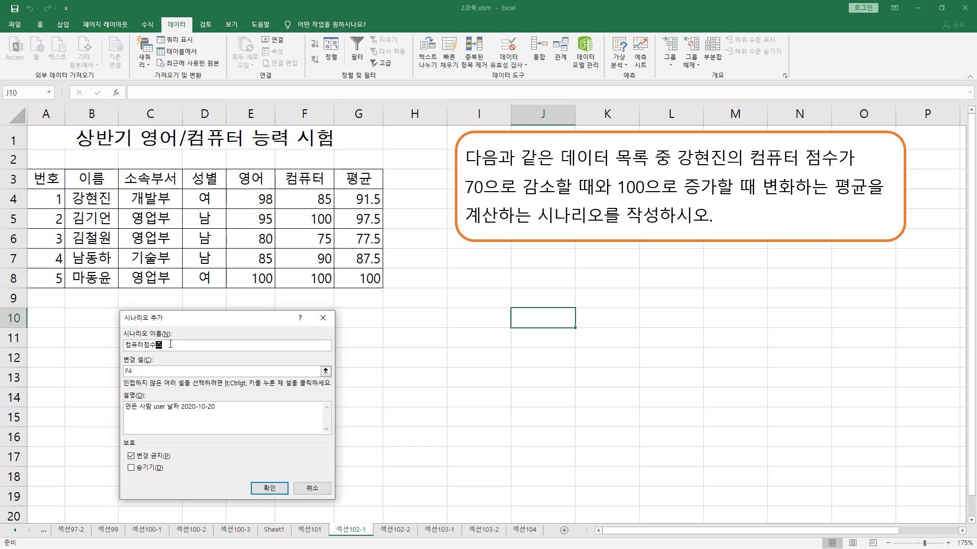
# Step: Keep F4 as the changing cell of the 컴퓨터점수증가 scenario and accept the scenario settings
pyautogui.click(154, 369)
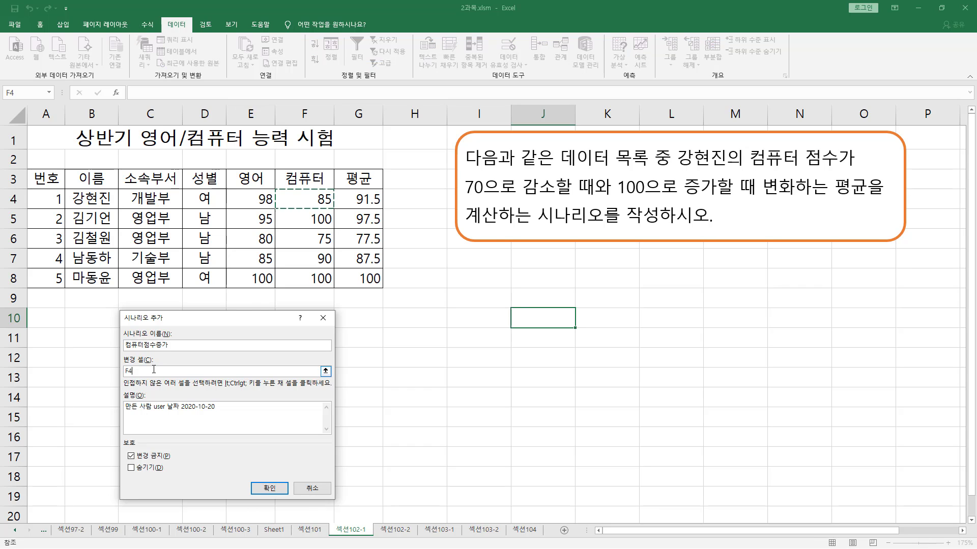
pyautogui.hotkey('ctrl', '2')
pyautogui.moveTo(289, 190); pyautogui.dragTo(332, 208)
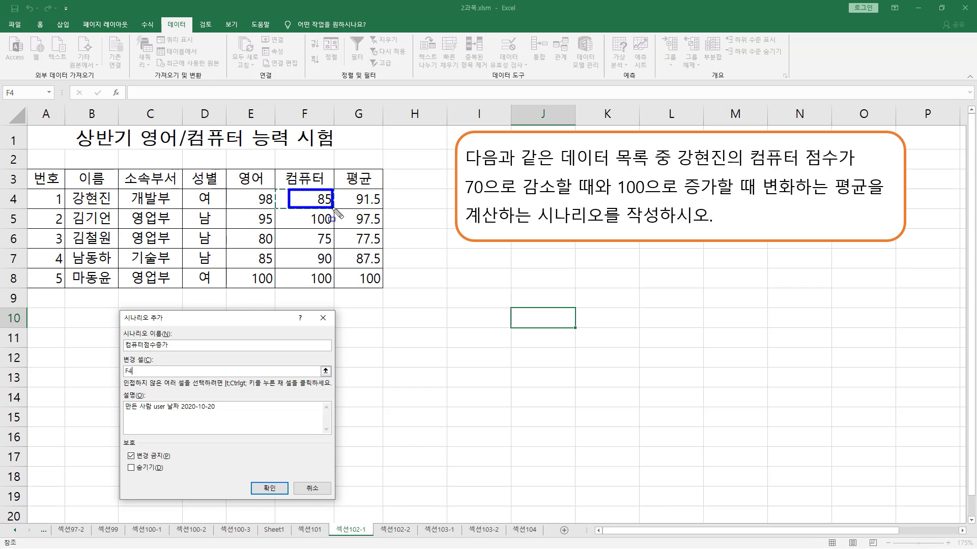
pyautogui.moveTo(254, 478); pyautogui.dragTo(287, 495)
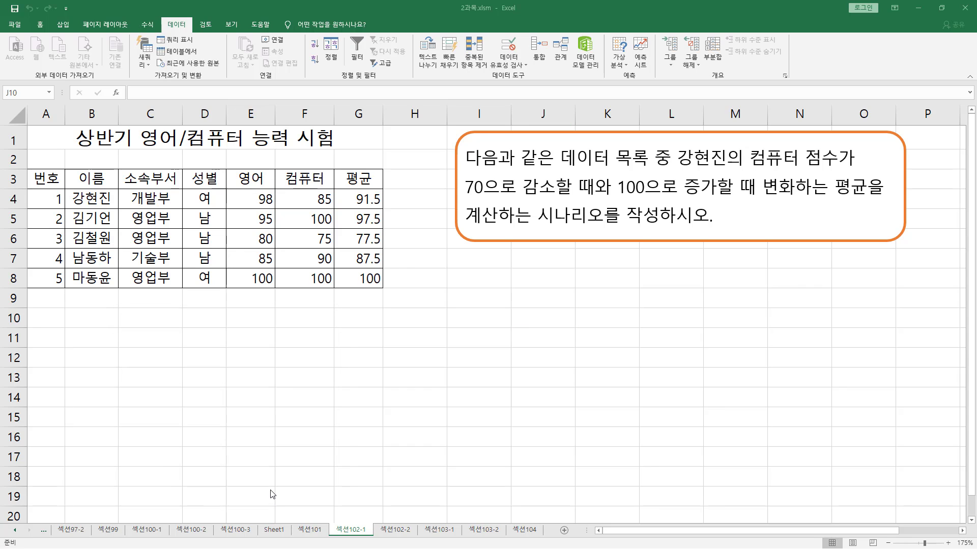
pyautogui.hotkey('ctrl', '2')
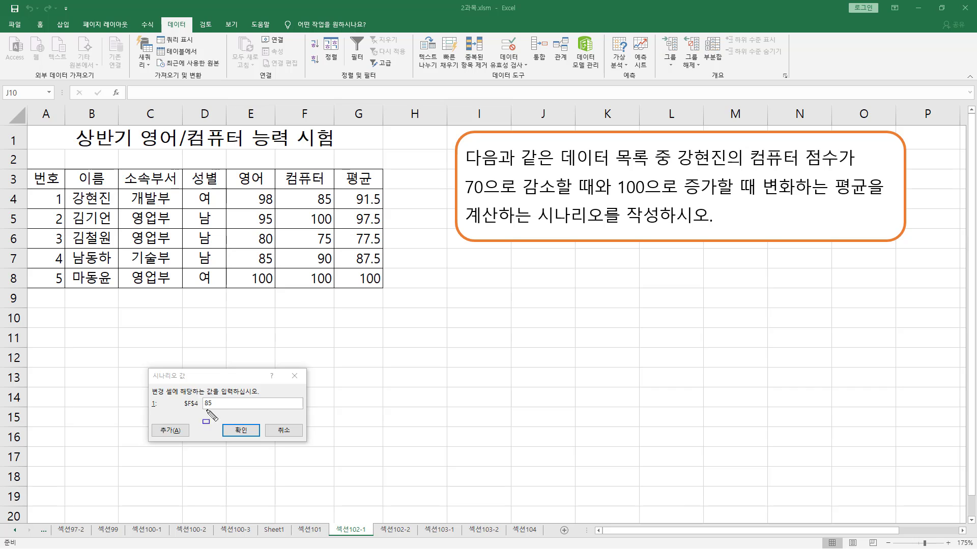
# Step: Set the 컴퓨터점수증가 scenario's value for cell $F$4 to 100 and save the scenario
pyautogui.moveTo(202, 396)
pyautogui.mouseDown()
pyautogui.moveTo(202, 410)
pyautogui.moveTo(219, 412)
pyautogui.mouseUp()
pyautogui.press('Escape')
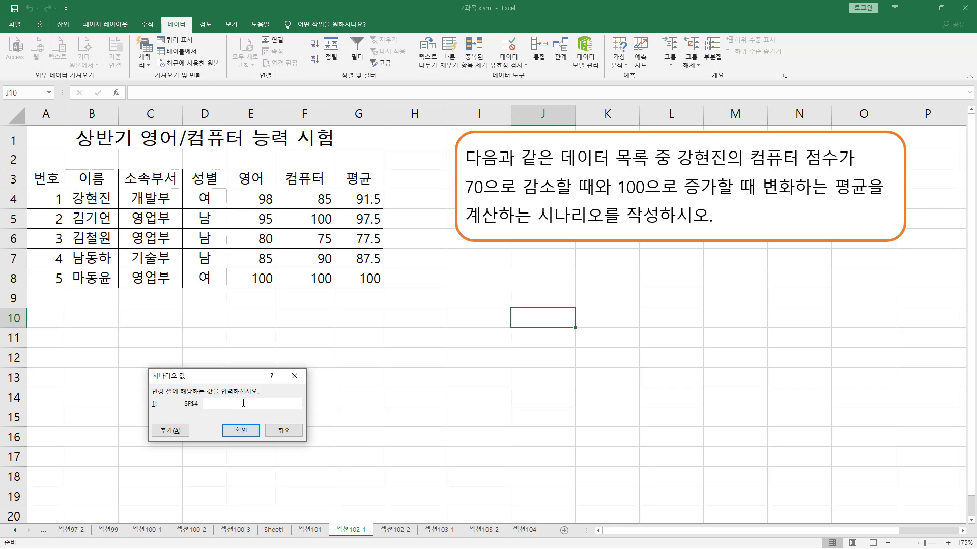
pyautogui.write('100')
pyautogui.click(246, 432)
pyautogui.hotkey('ctrl', '2')
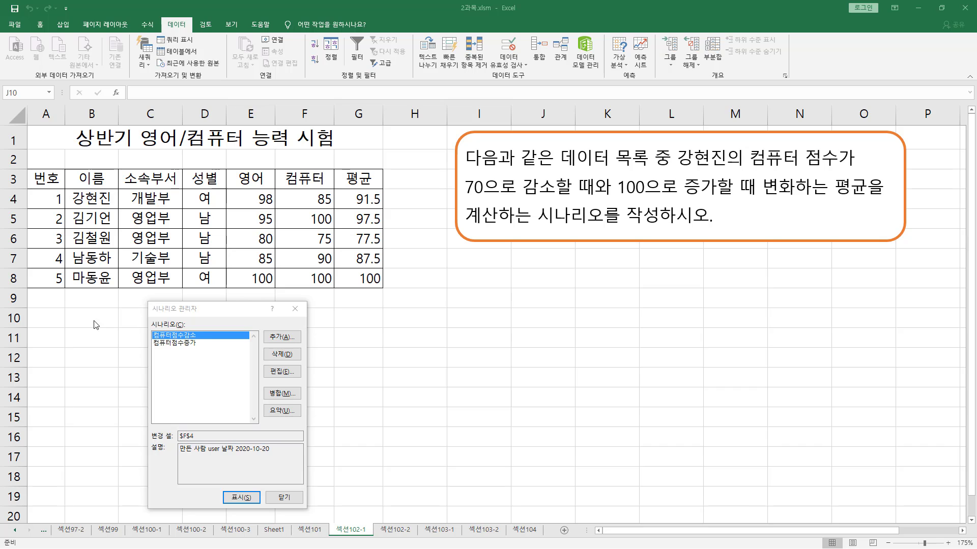
# Step: Check both scenarios in the Scenario Manager list and open the scenario summary settings
pyautogui.click(182, 343)
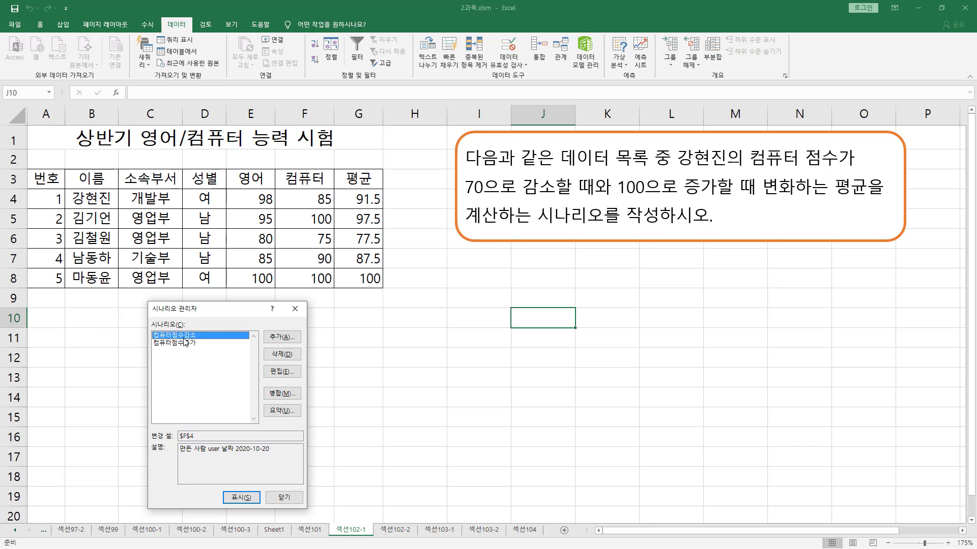
pyautogui.hotkey('ctrl', '2')
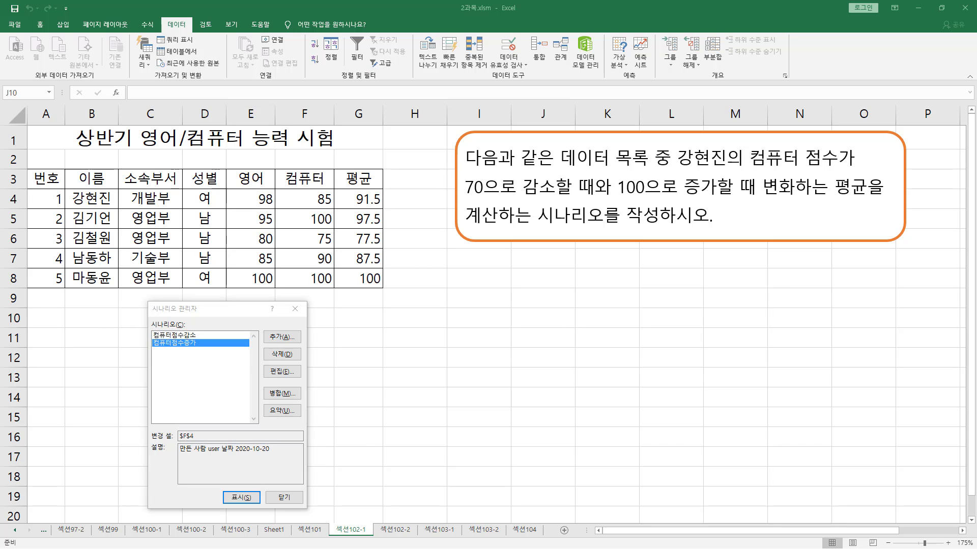
pyautogui.click(194, 337)
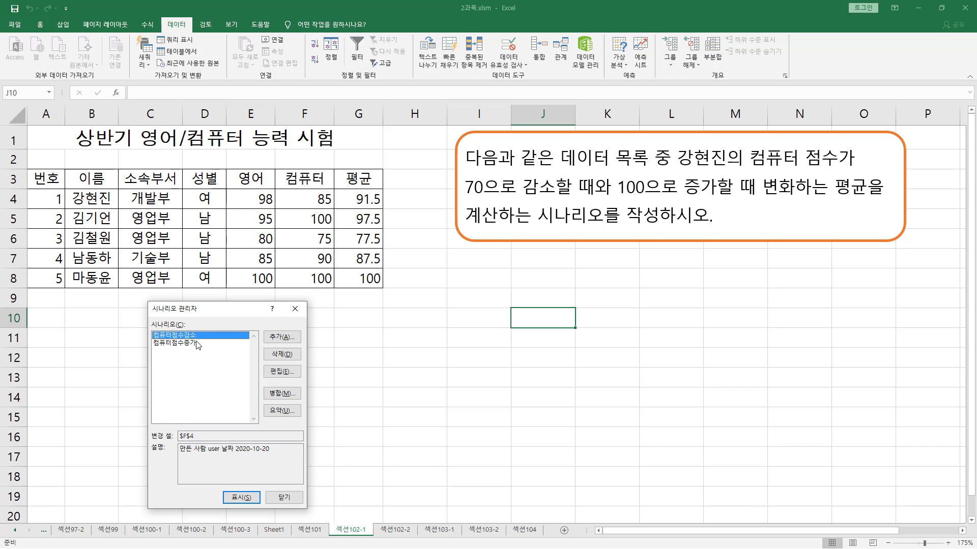
pyautogui.click(270, 410)
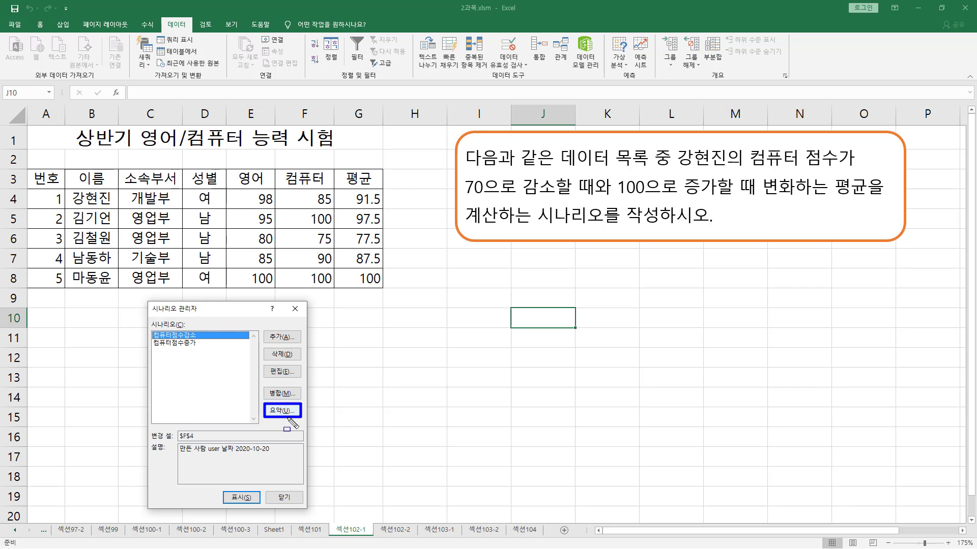
pyautogui.click(284, 411)
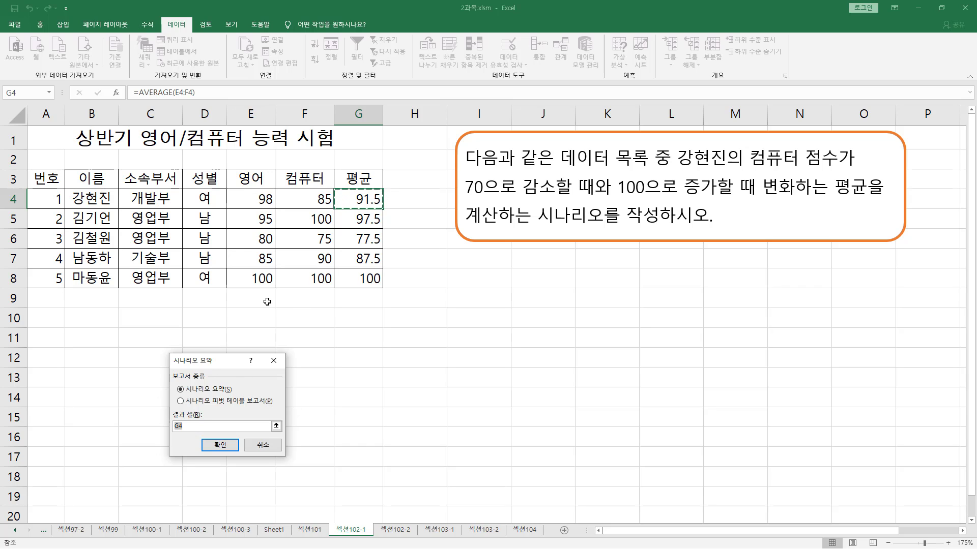
# Step: Create a report of the 시나리오 요약 type with G4 as the result cell
pyautogui.moveTo(184, 395)
pyautogui.mouseDown()
pyautogui.moveTo(232, 395)
pyautogui.moveTo(214, 408)
pyautogui.moveTo(273, 409)
pyautogui.mouseUp()
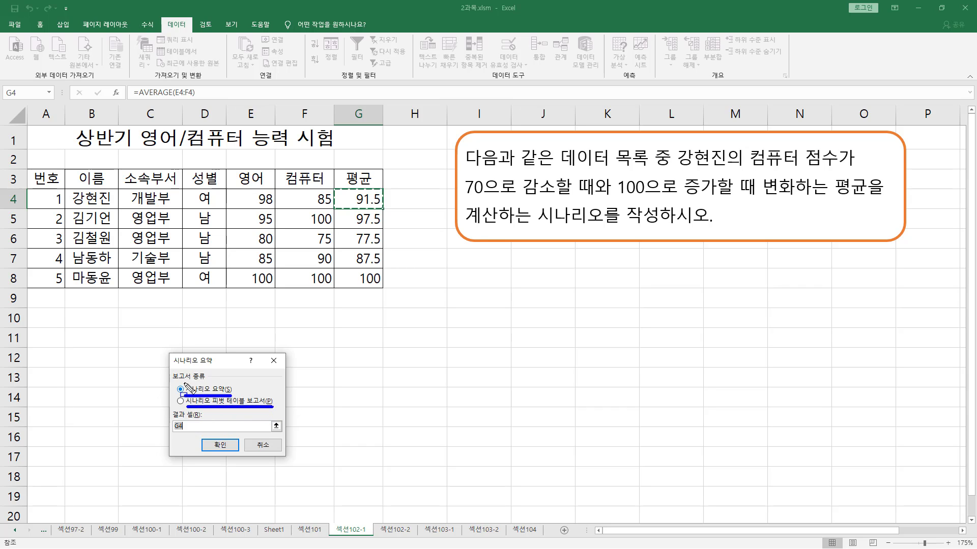
pyautogui.moveTo(182, 383); pyautogui.dragTo(238, 397)
pyautogui.moveTo(461, 196); pyautogui.dragTo(734, 197)
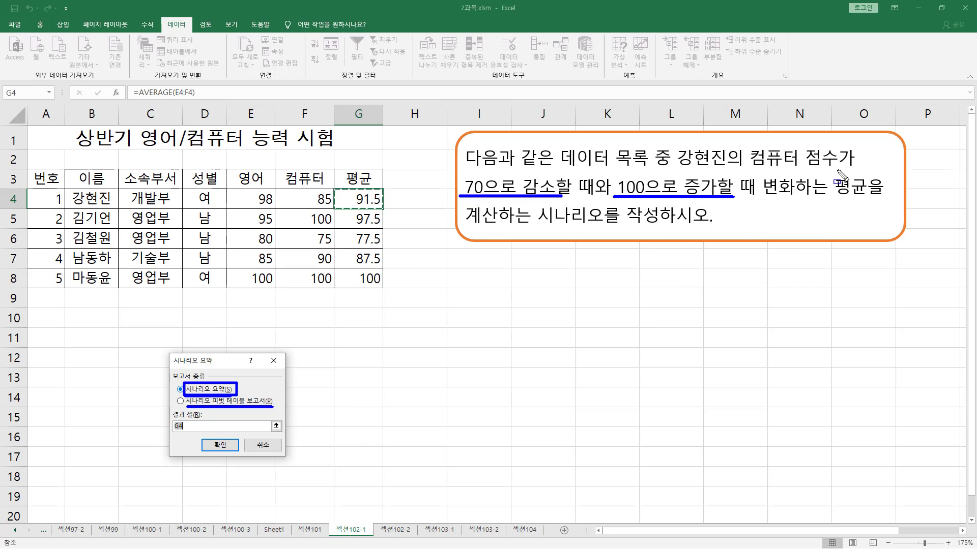
pyautogui.moveTo(833, 172); pyautogui.dragTo(887, 200)
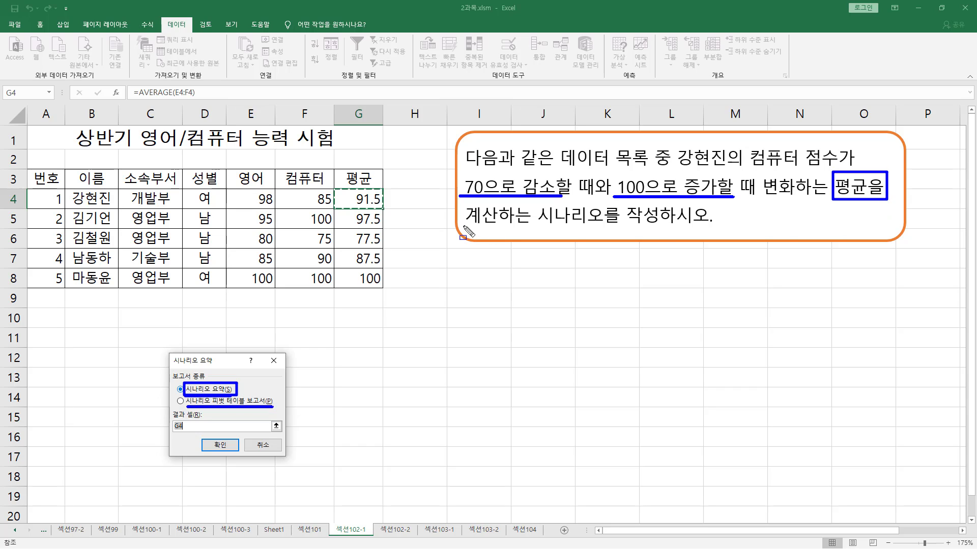
pyautogui.moveTo(473, 225); pyautogui.dragTo(691, 225)
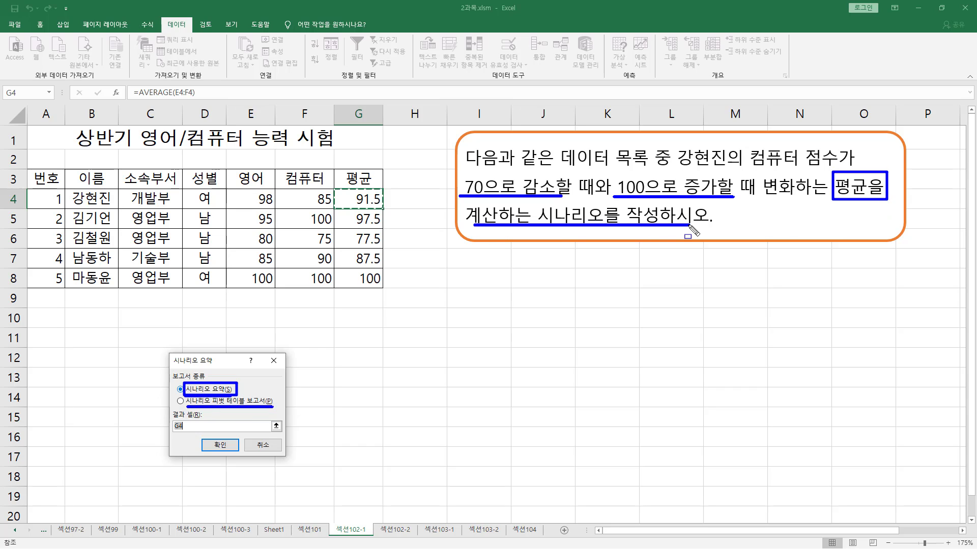
pyautogui.moveTo(186, 420)
pyautogui.mouseDown()
pyautogui.moveTo(171, 430)
pyautogui.moveTo(188, 433)
pyautogui.mouseUp()
pyautogui.moveTo(356, 190)
pyautogui.mouseDown()
pyautogui.moveTo(338, 196)
pyautogui.moveTo(384, 208)
pyautogui.mouseUp()
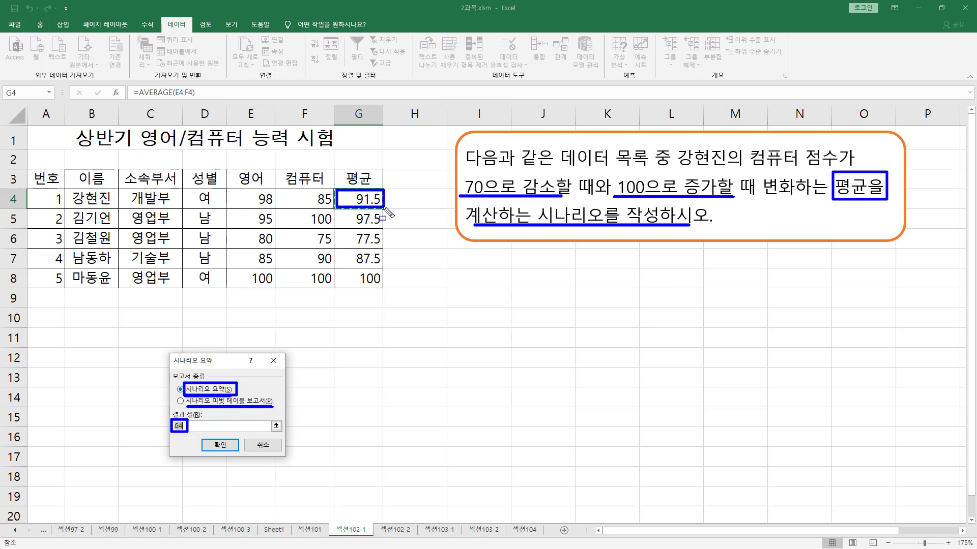
pyautogui.moveTo(205, 437); pyautogui.dragTo(230, 453)
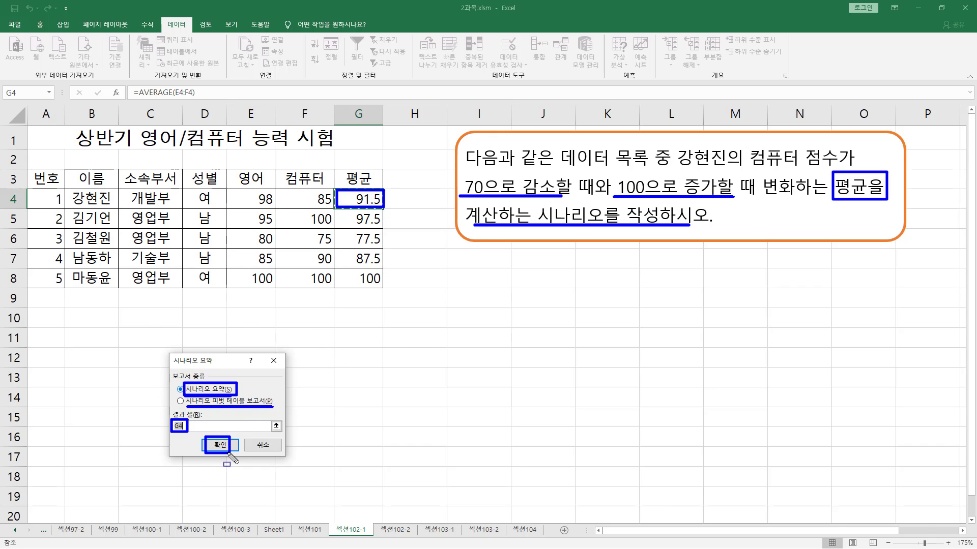
pyautogui.click(220, 445)
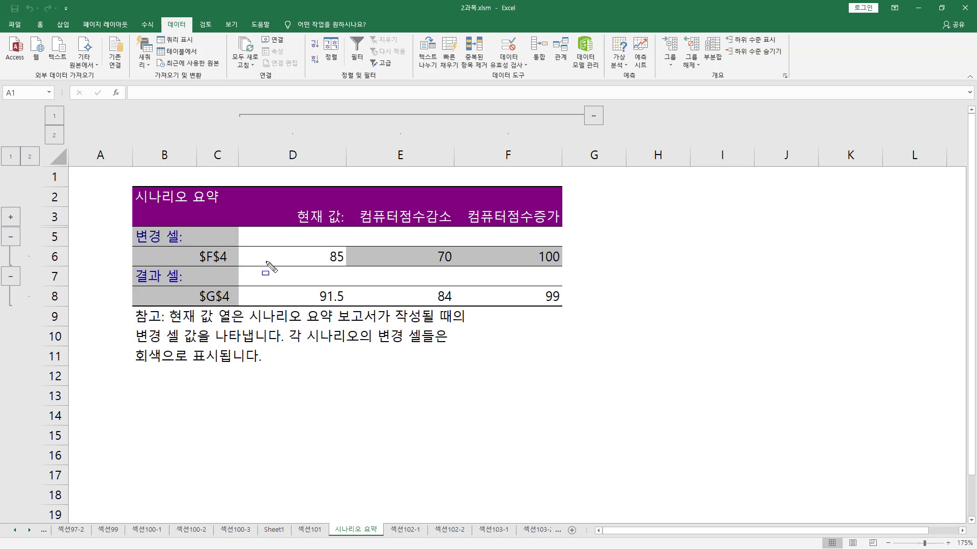
# Step: Examine the changing cell and result cell values for each scenario in the summary report, and the report sheet's position beside 섹션102-1
pyautogui.moveTo(192, 248); pyautogui.dragTo(230, 265)
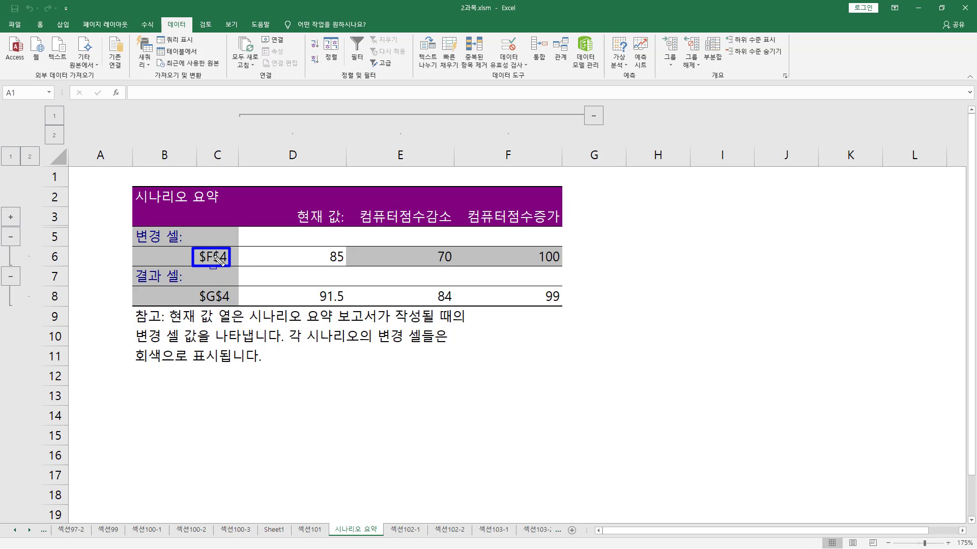
pyautogui.moveTo(320, 248); pyautogui.dragTo(349, 265)
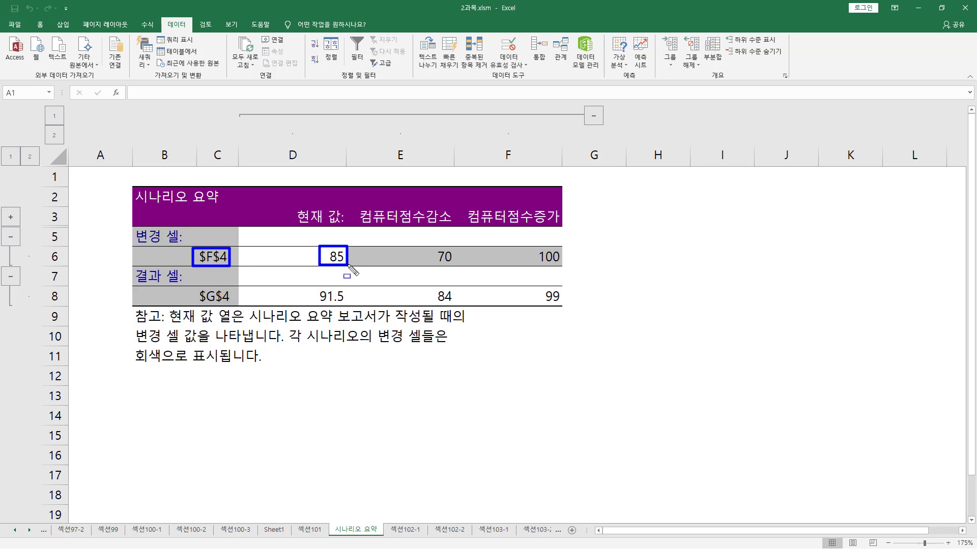
pyautogui.moveTo(436, 246); pyautogui.dragTo(458, 270)
pyautogui.moveTo(541, 249); pyautogui.dragTo(562, 269)
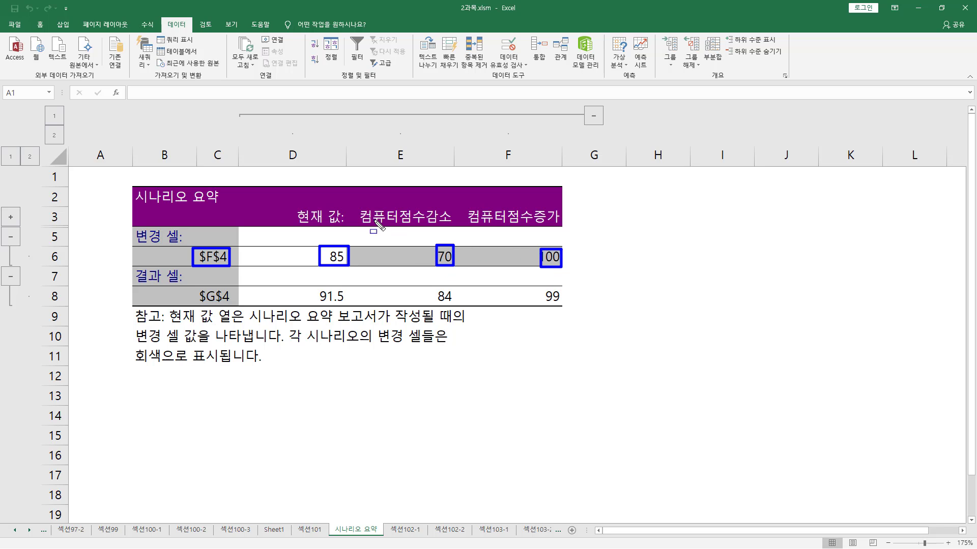
pyautogui.moveTo(355, 206)
pyautogui.mouseDown()
pyautogui.moveTo(442, 229)
pyautogui.moveTo(562, 230)
pyautogui.mouseUp()
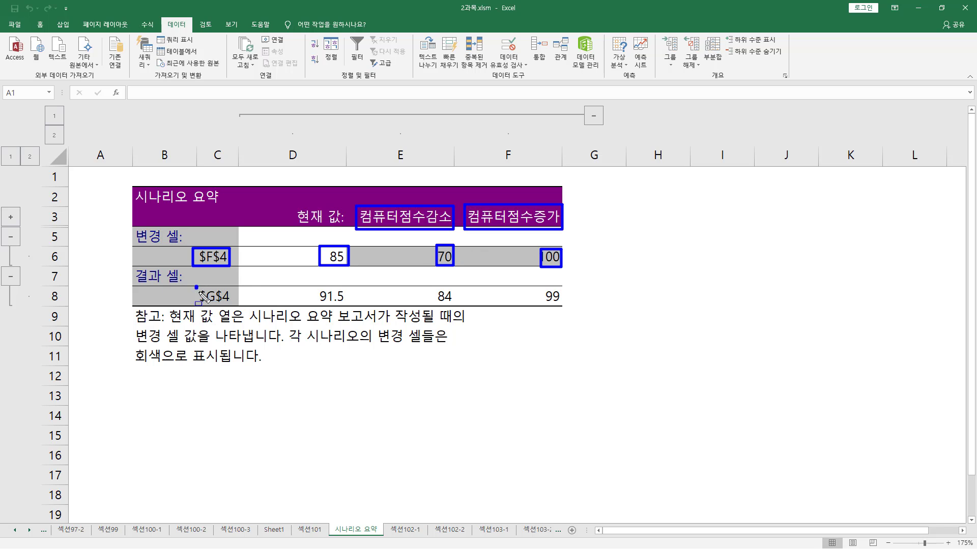
pyautogui.moveTo(196, 286); pyautogui.dragTo(238, 308)
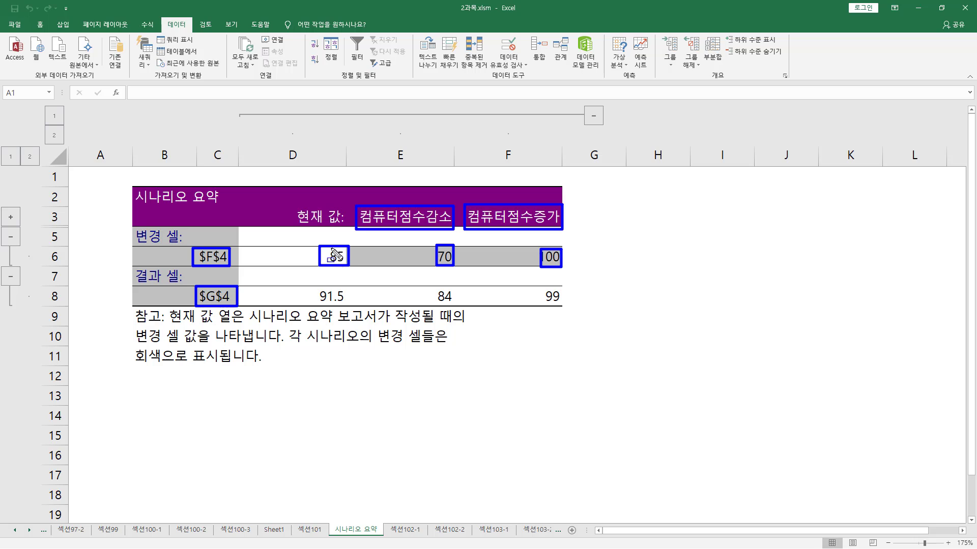
pyautogui.moveTo(316, 288); pyautogui.dragTo(349, 307)
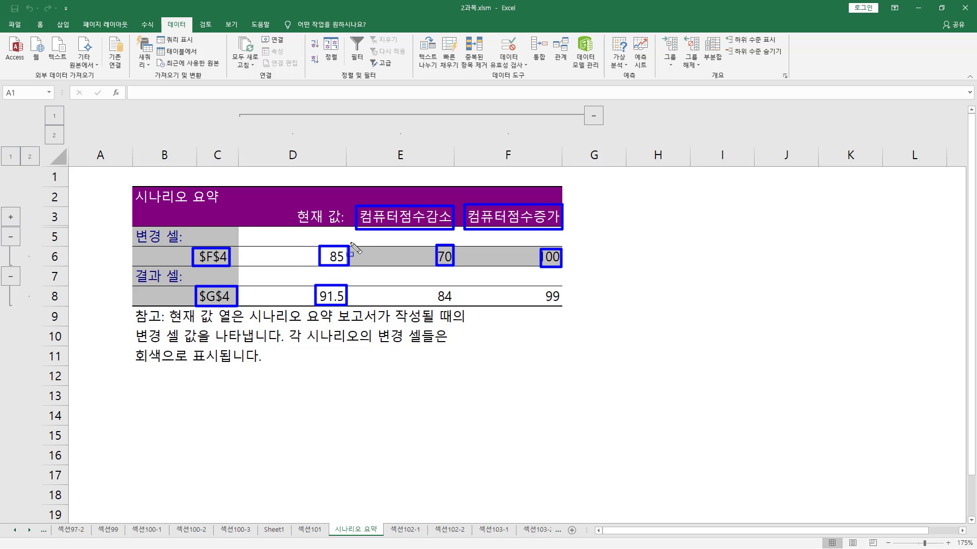
pyautogui.moveTo(432, 287)
pyautogui.mouseDown()
pyautogui.moveTo(433, 305)
pyautogui.moveTo(437, 288)
pyautogui.moveTo(460, 306)
pyautogui.mouseUp()
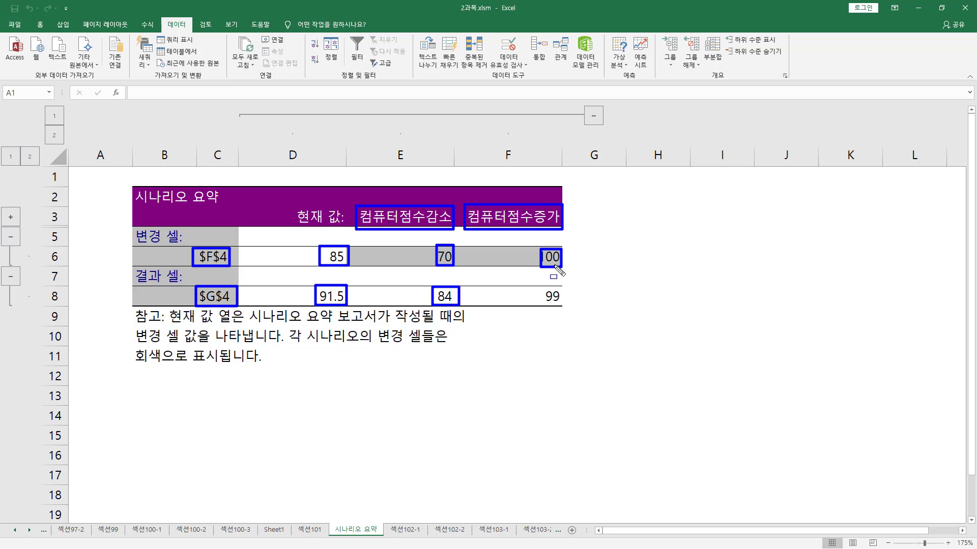
pyautogui.moveTo(556, 297)
pyautogui.mouseDown()
pyautogui.moveTo(563, 312)
pyautogui.moveTo(540, 319)
pyautogui.mouseUp()
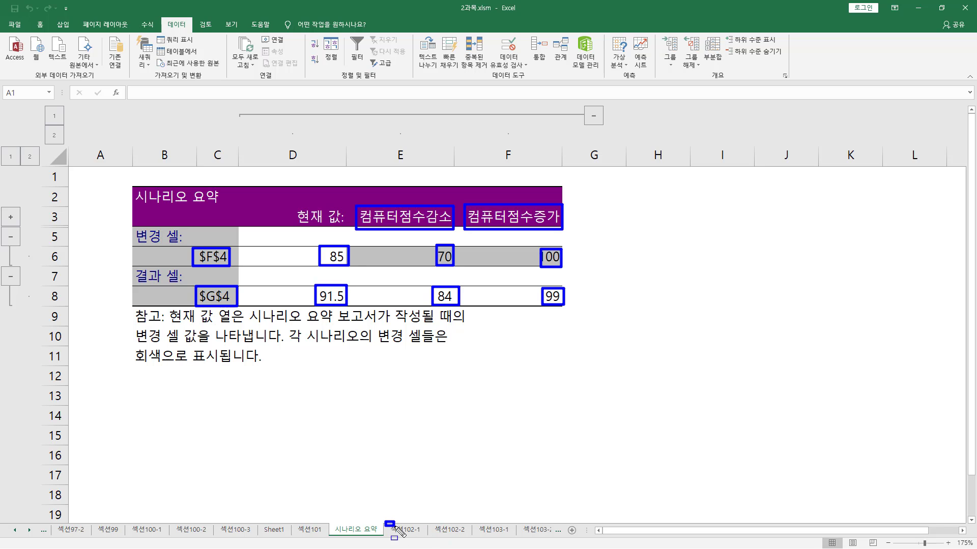
pyautogui.moveTo(386, 522); pyautogui.dragTo(429, 538)
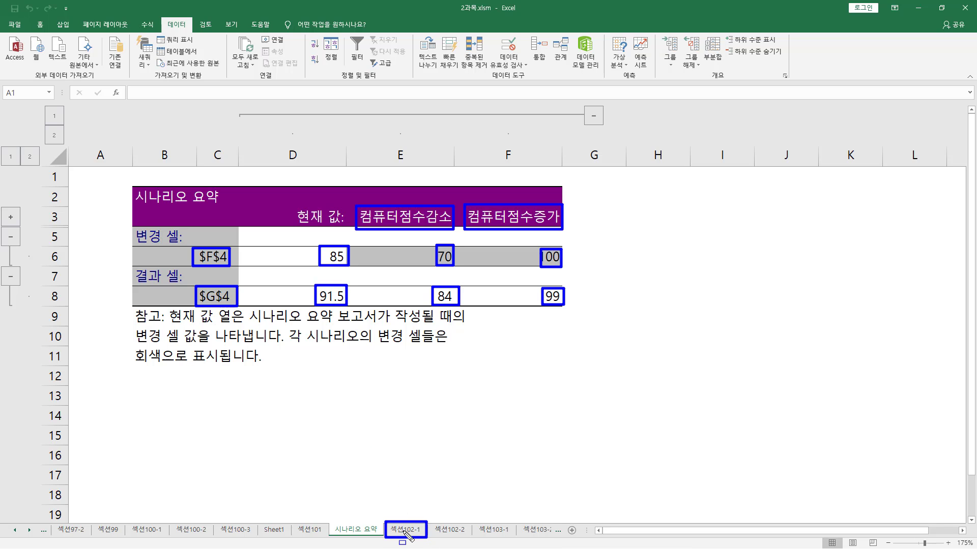
pyautogui.moveTo(408, 496); pyautogui.dragTo(409, 538)
pyautogui.moveTo(341, 521)
pyautogui.mouseDown()
pyautogui.moveTo(329, 530)
pyautogui.moveTo(381, 537)
pyautogui.mouseUp()
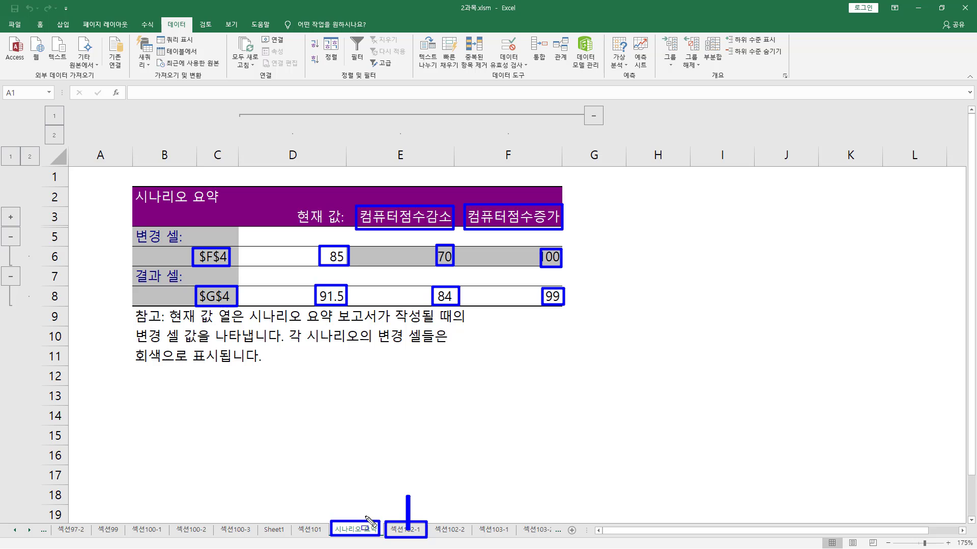
pyautogui.press('Escape')
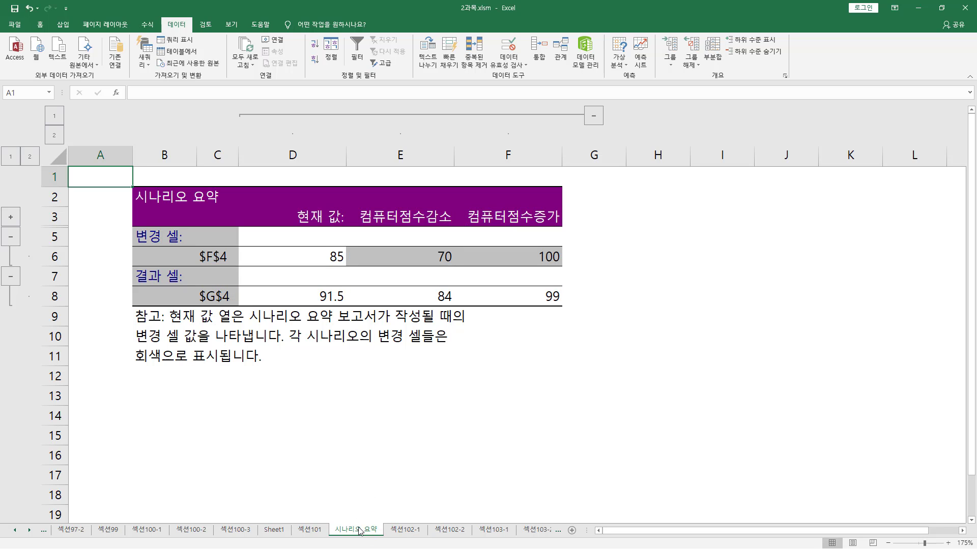
# Step: Delete the 시나리오 요약 report sheet permanently from the workbook
pyautogui.rightClick(362, 533)
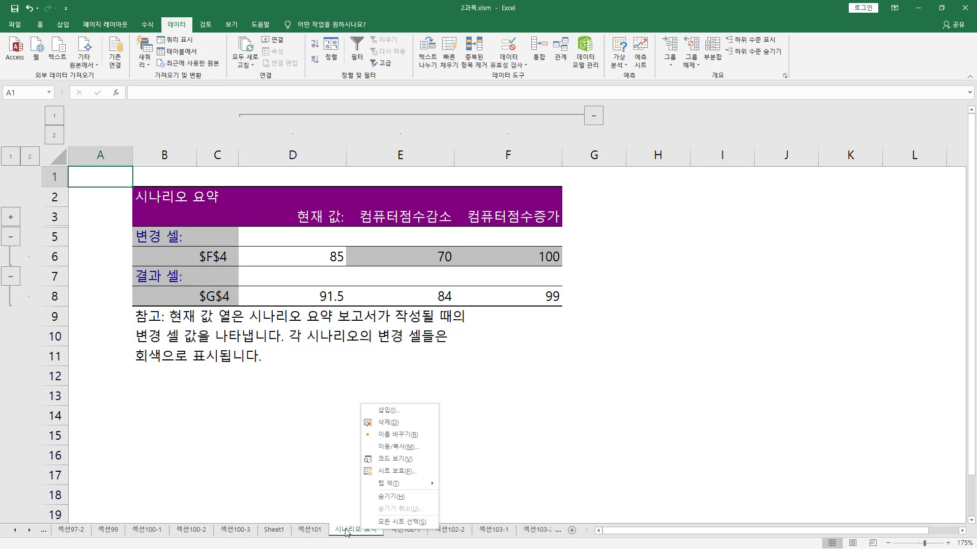
pyautogui.click(396, 421)
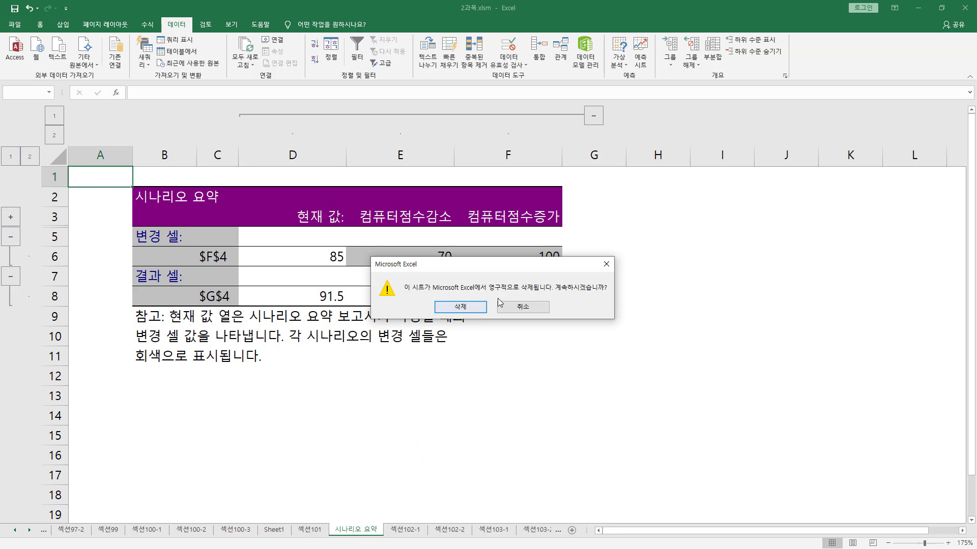
pyautogui.moveTo(489, 292); pyautogui.dragTo(612, 292)
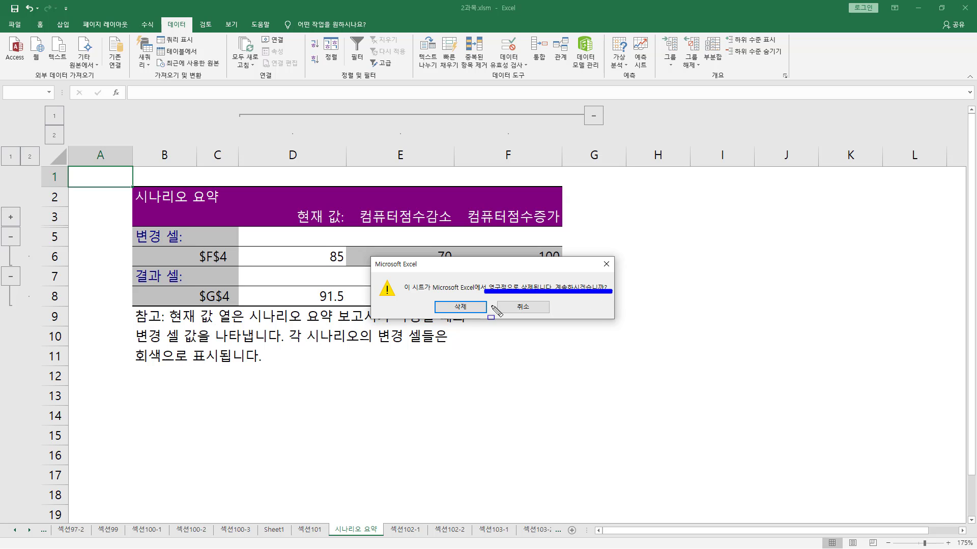
pyautogui.click(461, 307)
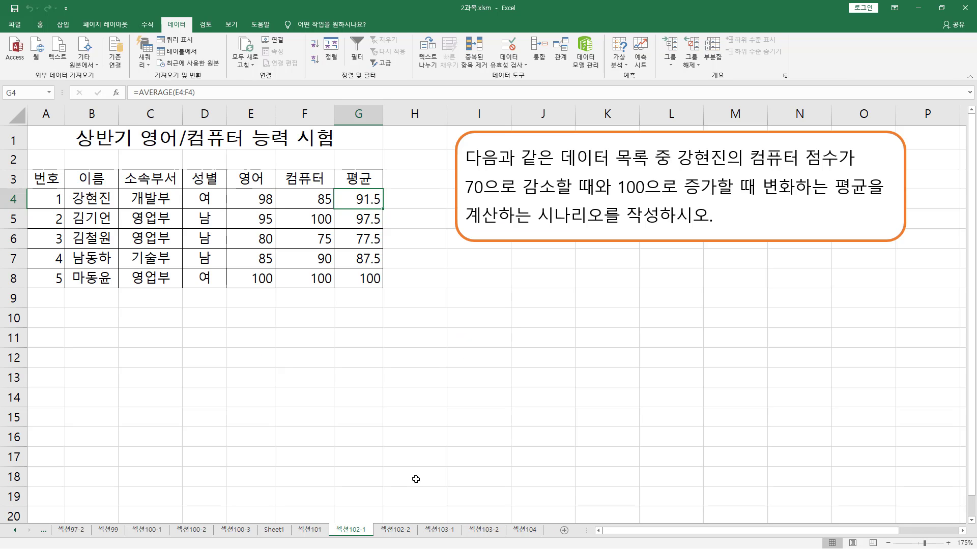
# Step: Check in the Scenario Manager that the saved scenarios are still listed for the 섹션102-1 sheet
pyautogui.click(330, 395)
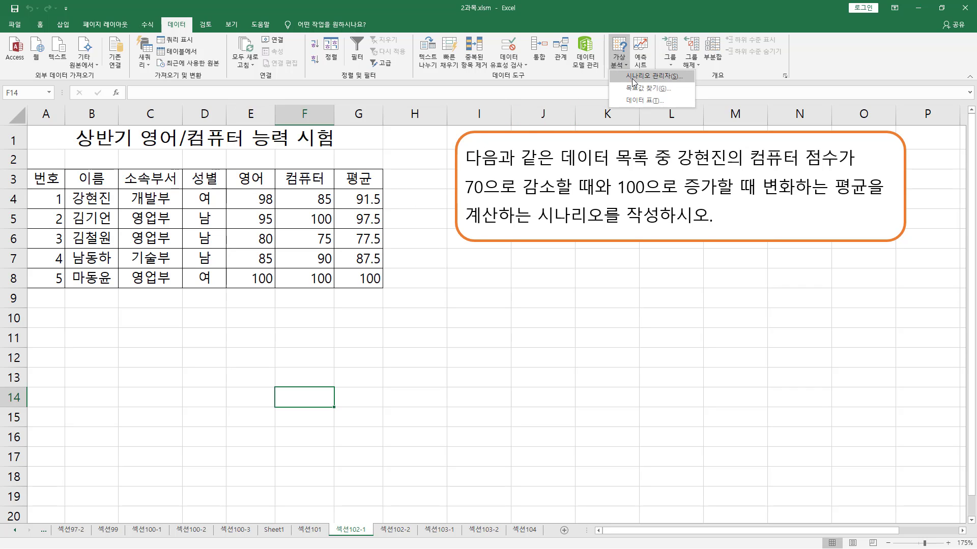
pyautogui.click(619, 56)
pyautogui.click(642, 84)
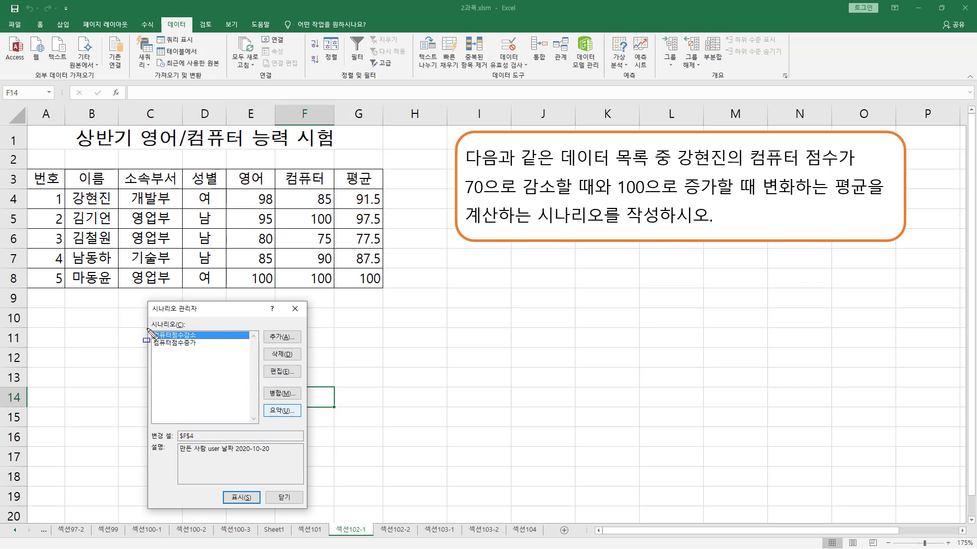
pyautogui.moveTo(147, 327); pyautogui.dragTo(210, 351)
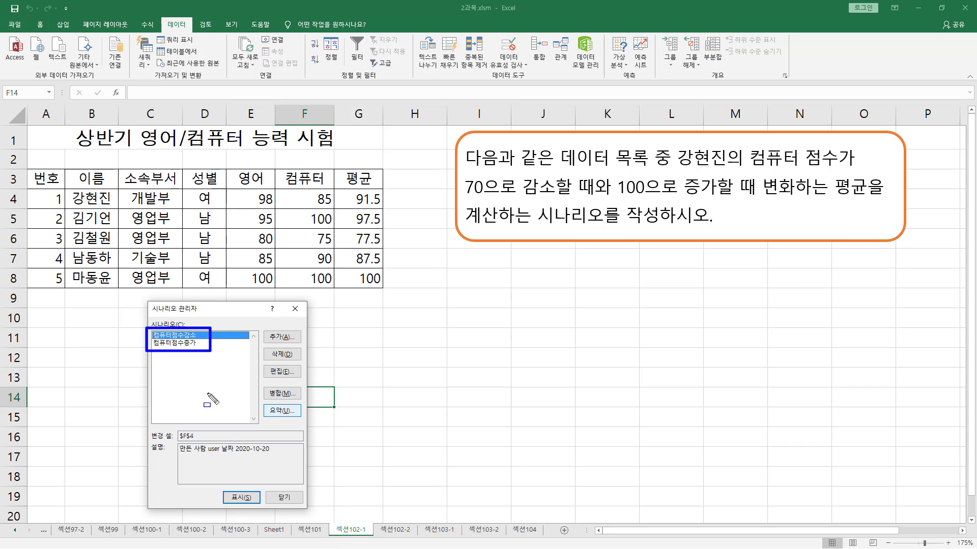
pyautogui.moveTo(265, 403)
pyautogui.mouseDown()
pyautogui.moveTo(305, 426)
pyautogui.moveTo(299, 418)
pyautogui.mouseUp()
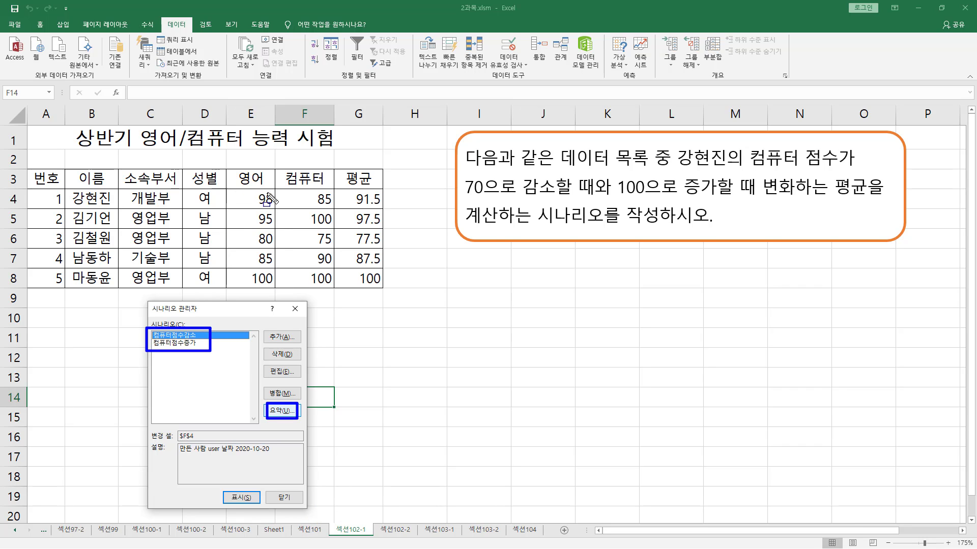
pyautogui.moveTo(301, 186); pyautogui.dragTo(334, 206)
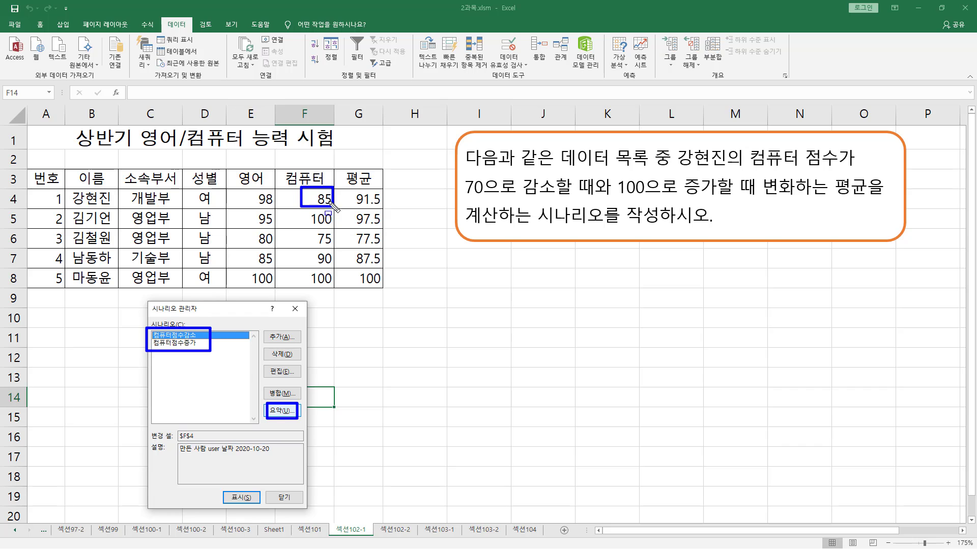
pyautogui.moveTo(252, 188); pyautogui.dragTo(284, 207)
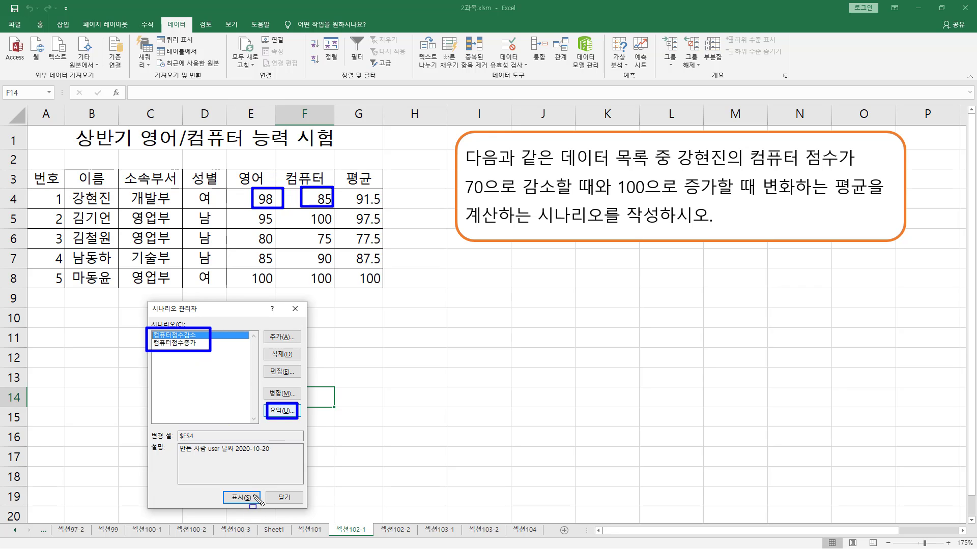
pyautogui.press('Escape')
# Step: Create a 시나리오 요약 report with G4 as the result cell and check its changing and result cell labels
pyautogui.click(283, 412)
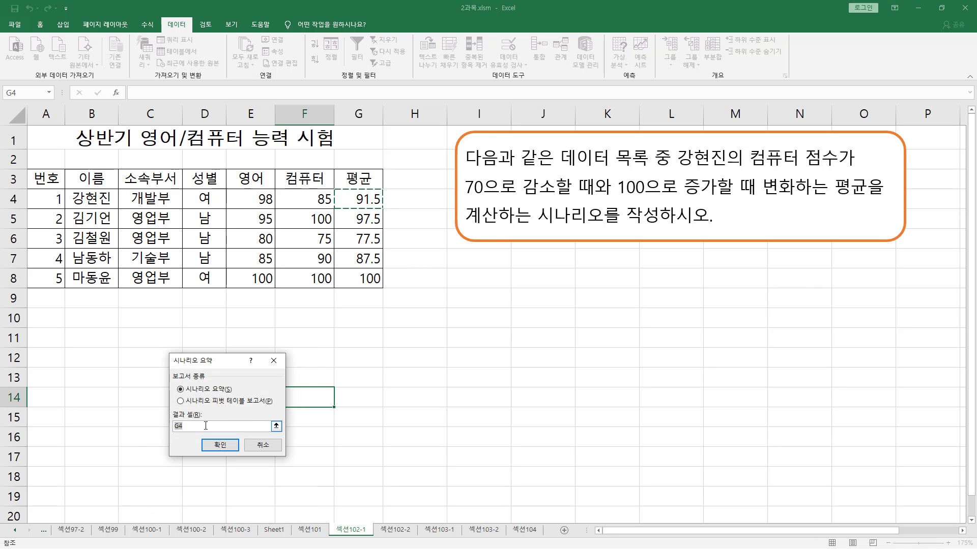
pyautogui.click(200, 425)
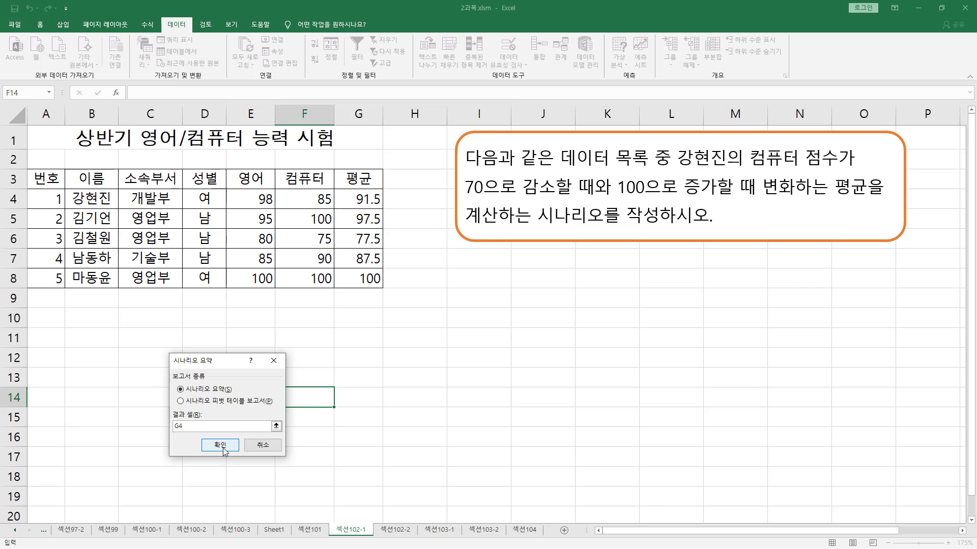
pyautogui.click(220, 445)
pyautogui.moveTo(346, 529); pyautogui.dragTo(364, 541)
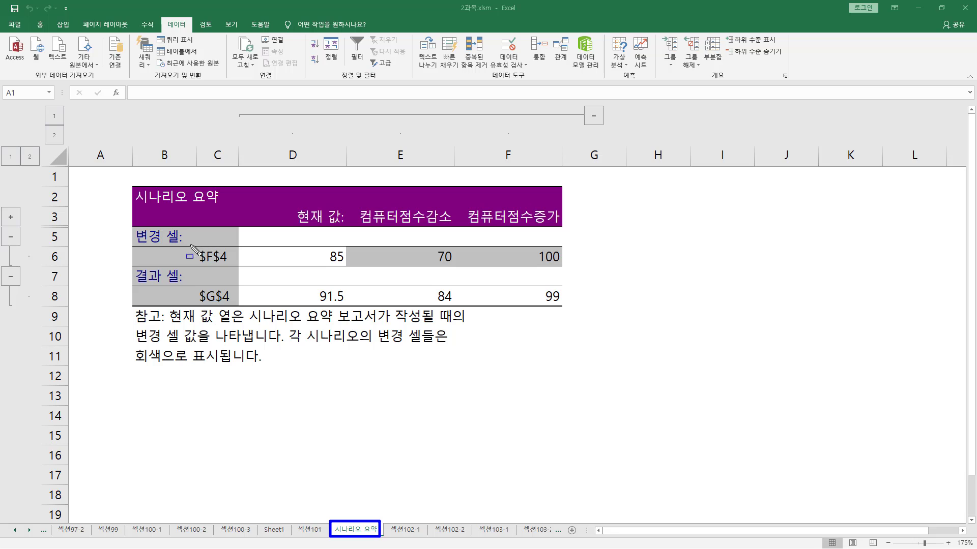
pyautogui.moveTo(190, 245)
pyautogui.mouseDown()
pyautogui.moveTo(242, 277)
pyautogui.moveTo(243, 307)
pyautogui.mouseUp()
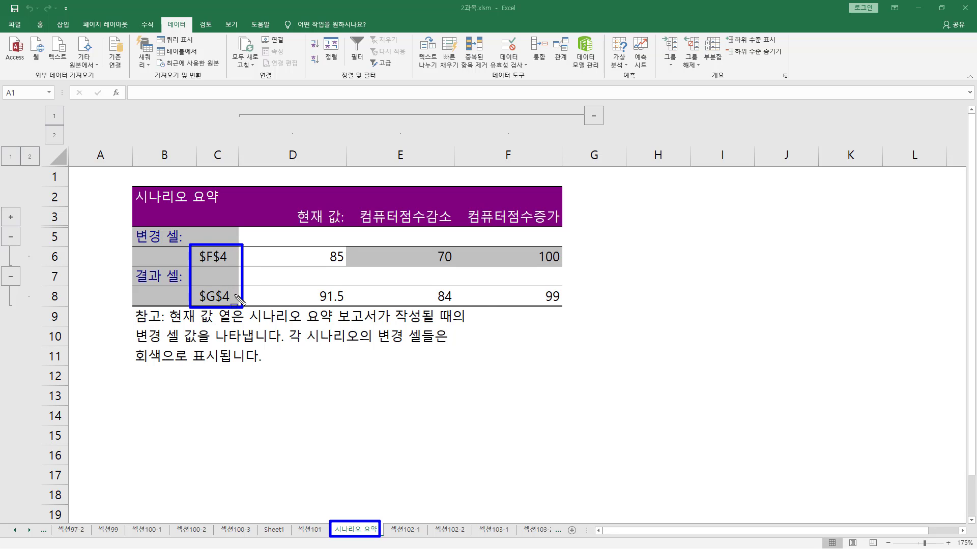
pyautogui.press('Escape')
# Step: Examine the changing cell F4 and the result cell G4 on the 섹션102-1 sheet
pyautogui.click(405, 529)
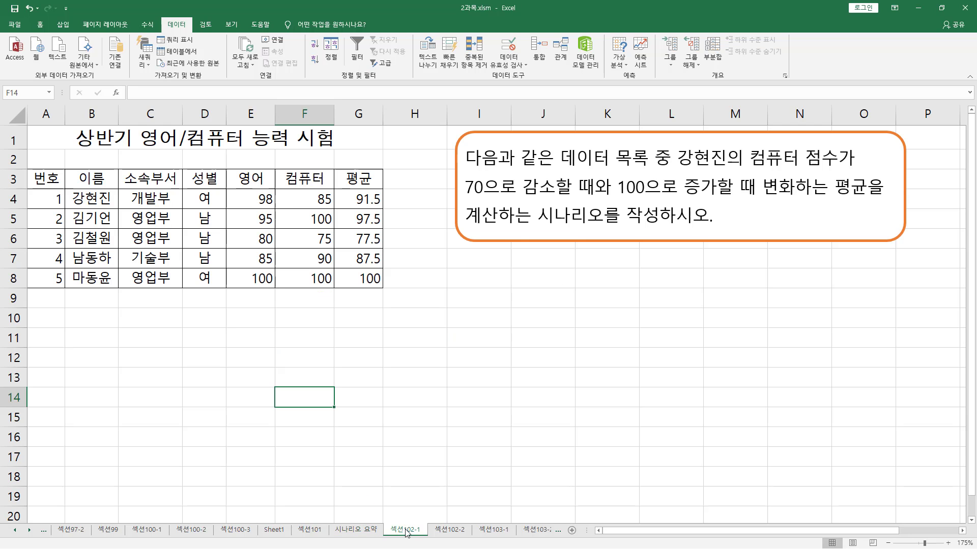
pyautogui.moveTo(205, 338); pyautogui.dragTo(205, 318)
pyautogui.click(327, 200)
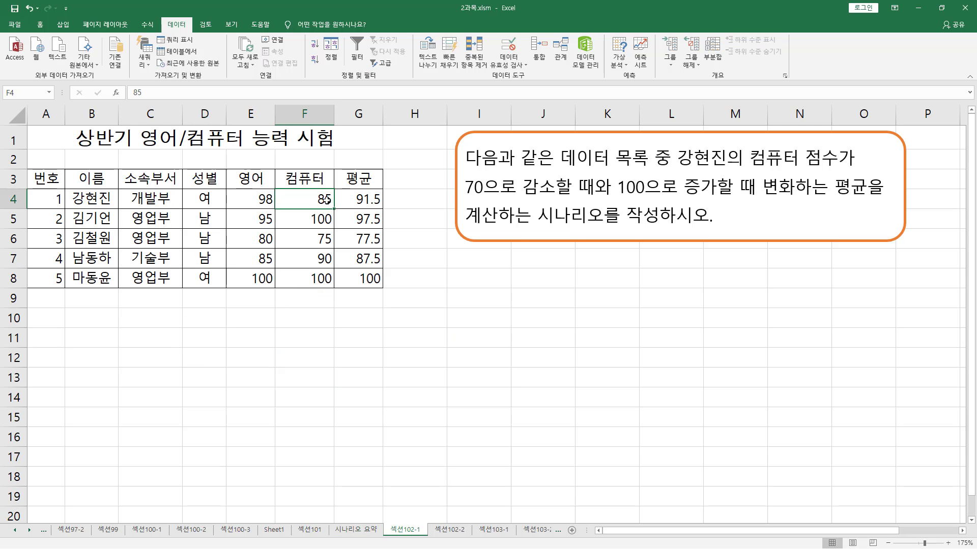
pyautogui.click(366, 198)
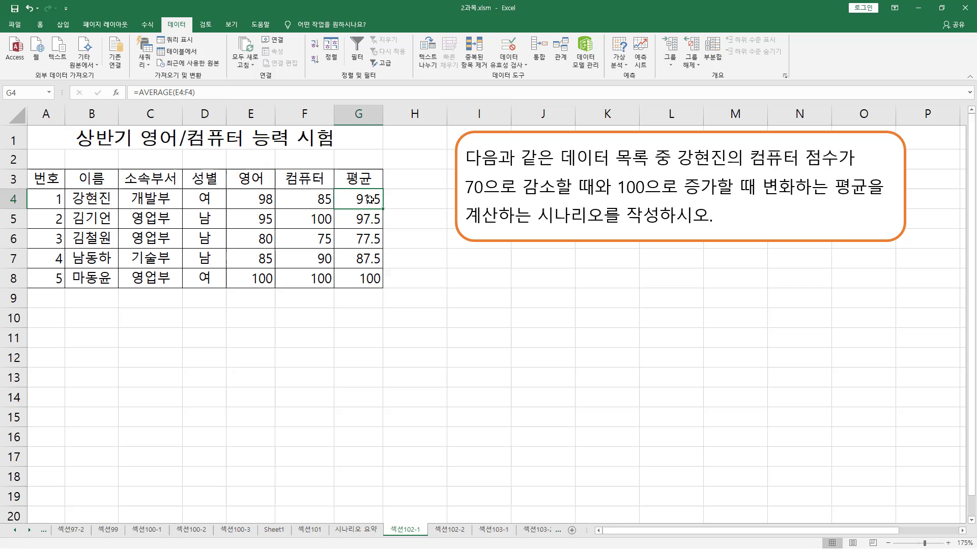
pyautogui.click(312, 199)
pyautogui.click(350, 198)
pyautogui.click(323, 199)
pyautogui.click(350, 198)
# Step: Define the name 컴퓨터점수 for cell F4 on the 섹션102-1 sheet
pyautogui.click(310, 200)
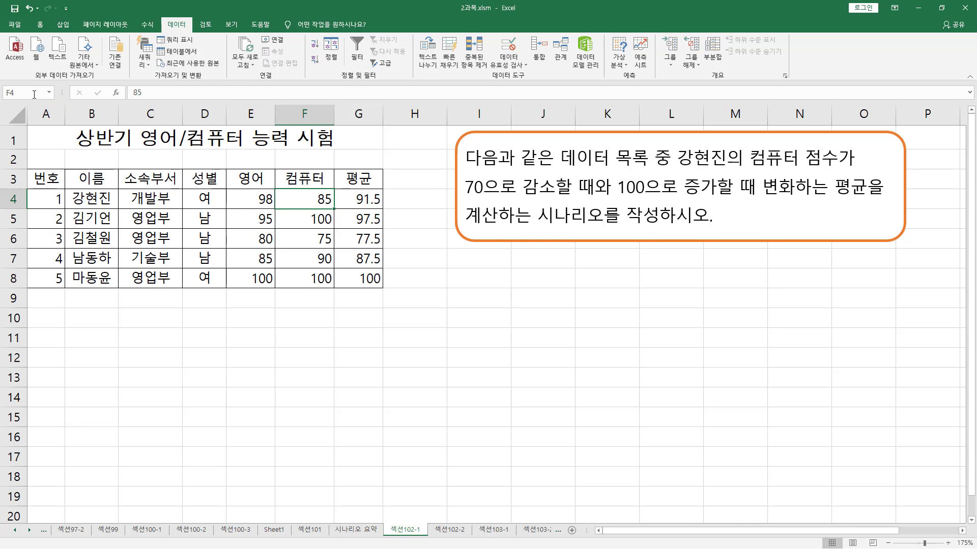
pyautogui.write('ㅋ')
pyautogui.write('퓨터점수')
pyautogui.press('Return')
# Step: Define the name 평균 for cell G4 and check the names of F4 and G4
pyautogui.press('Right')
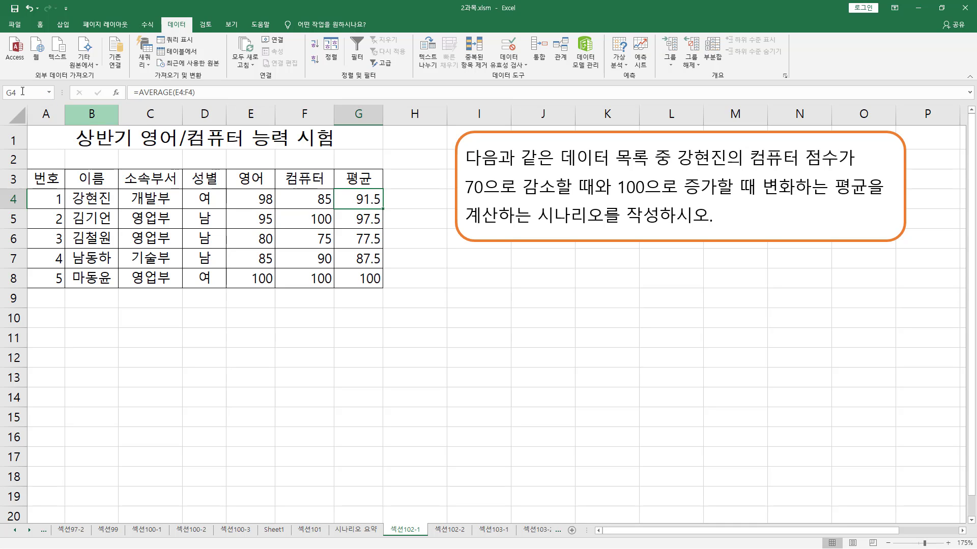
pyautogui.click(22, 91)
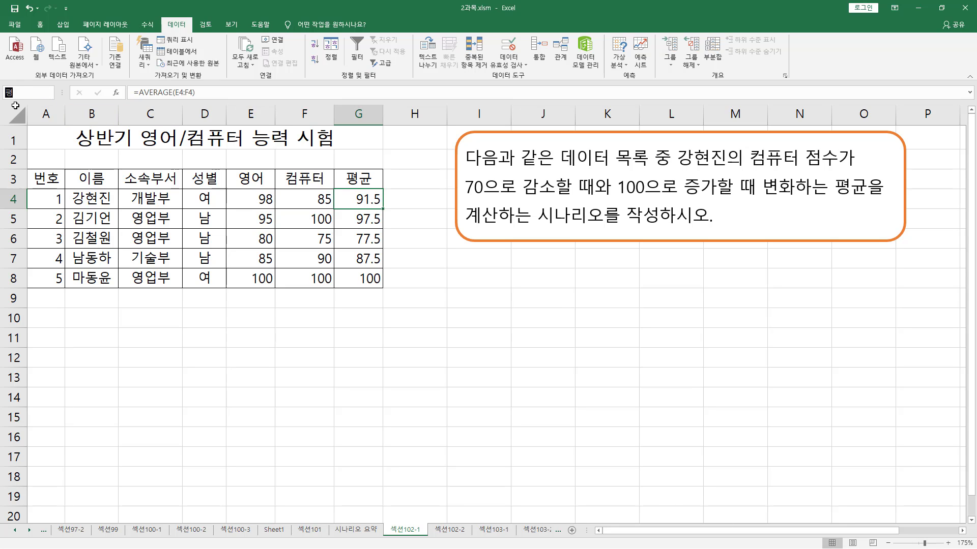
pyautogui.press('Return')
pyautogui.click(317, 201)
pyautogui.click(342, 202)
pyautogui.click(315, 202)
# Step: Create another scenario report of the 시나리오 요약 type from the existing scenarios with G4 as the result cell
pyautogui.click(619, 53)
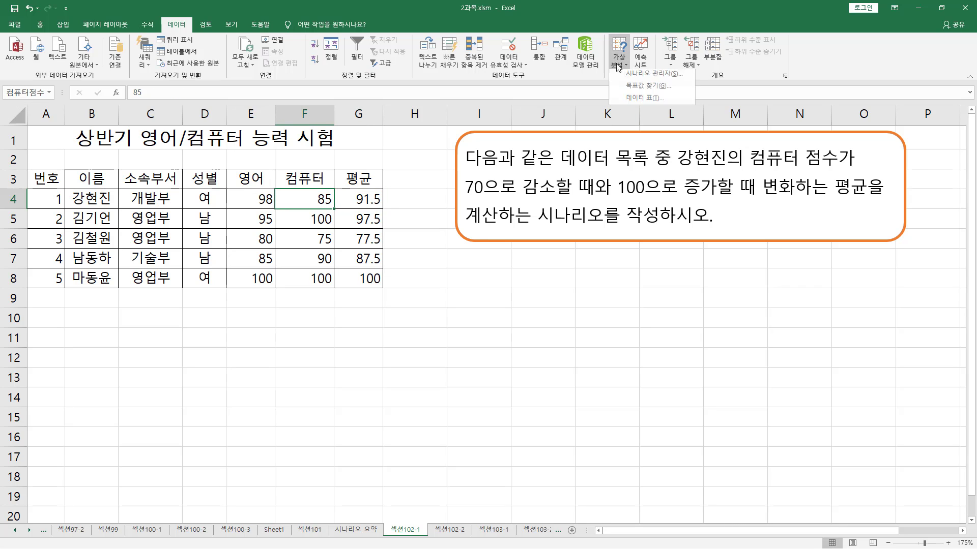
pyautogui.click(638, 76)
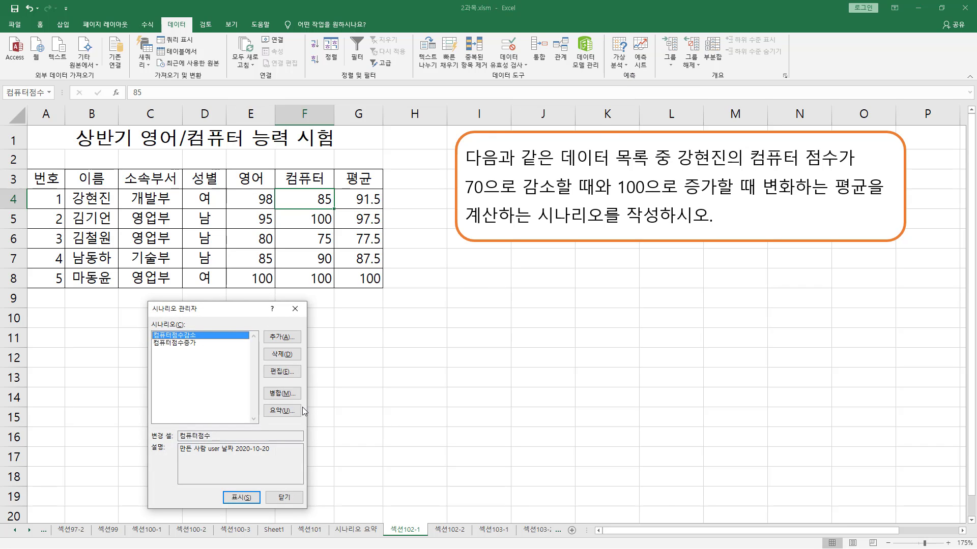
pyautogui.click(278, 412)
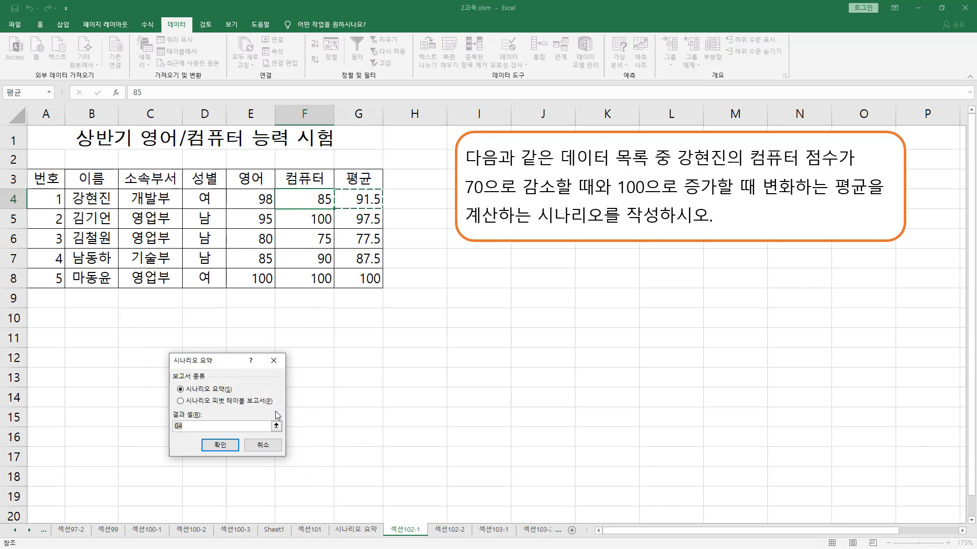
pyautogui.click(220, 444)
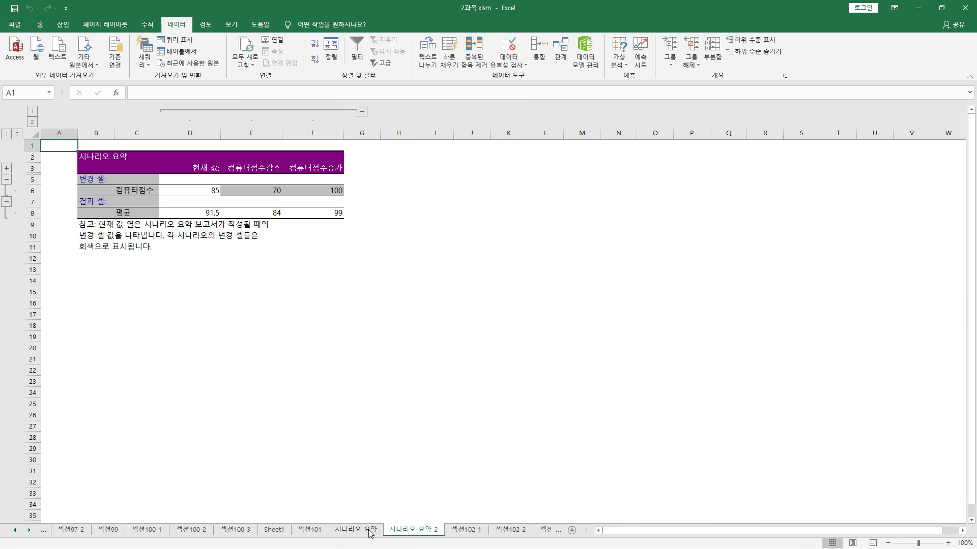
pyautogui.moveTo(336, 522)
pyautogui.mouseDown()
pyautogui.moveTo(375, 544)
pyautogui.moveTo(394, 538)
pyautogui.moveTo(391, 524)
pyautogui.moveTo(448, 538)
pyautogui.moveTo(432, 526)
pyautogui.mouseUp()
pyautogui.keyDown('ctrl'); pyautogui.scroll(5, 314, 294); pyautogui.keyUp('ctrl')
# Step: Examine the cell labels in the 시나리오 요약 report and the matching cells F4 and G4 on 섹션102-1
pyautogui.click(356, 529)
pyautogui.moveTo(187, 242); pyautogui.dragTo(240, 312)
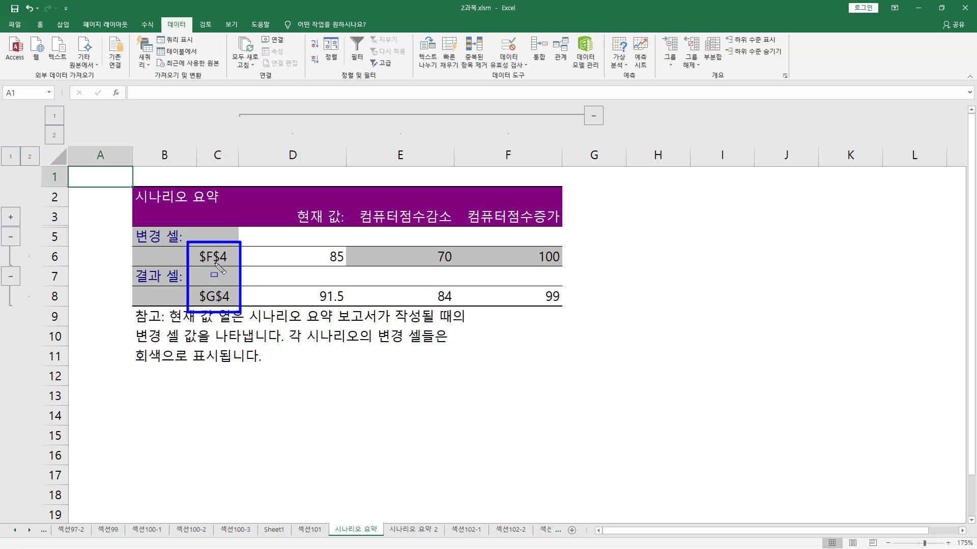
pyautogui.press('Escape')
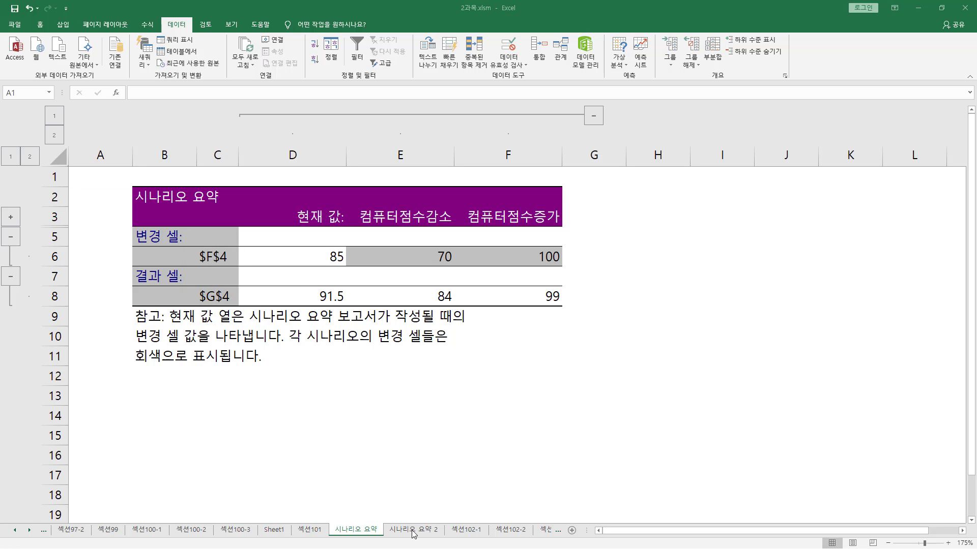
pyautogui.click(456, 532)
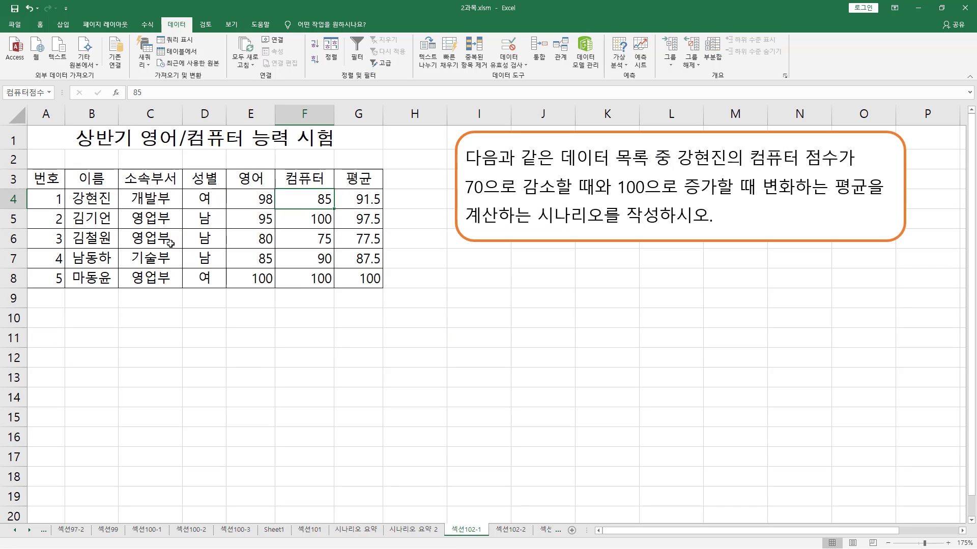
pyautogui.moveTo(281, 193)
pyautogui.mouseDown()
pyautogui.moveTo(349, 213)
pyautogui.moveTo(386, 210)
pyautogui.mouseUp()
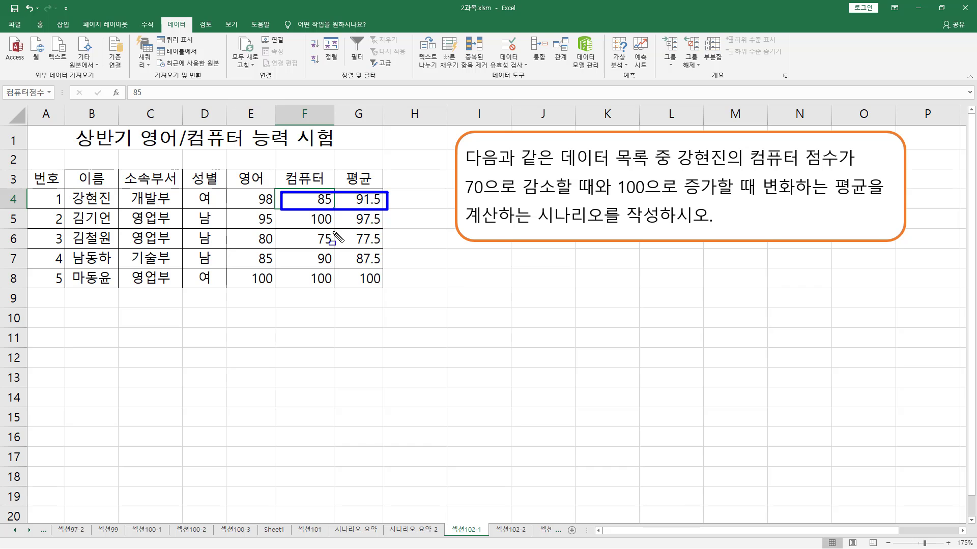
pyautogui.press('Escape')
# Step: Compare the changing and result cell labels in the 시나리오 요약 2 report with those in 시나리오 요약
pyautogui.click(413, 532)
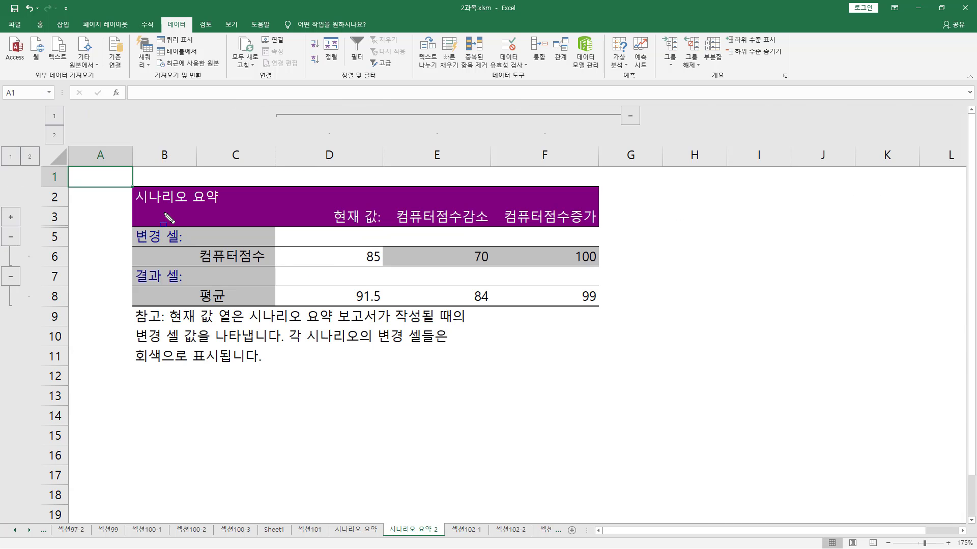
pyautogui.moveTo(192, 244)
pyautogui.mouseDown()
pyautogui.moveTo(264, 319)
pyautogui.moveTo(270, 307)
pyautogui.mouseUp()
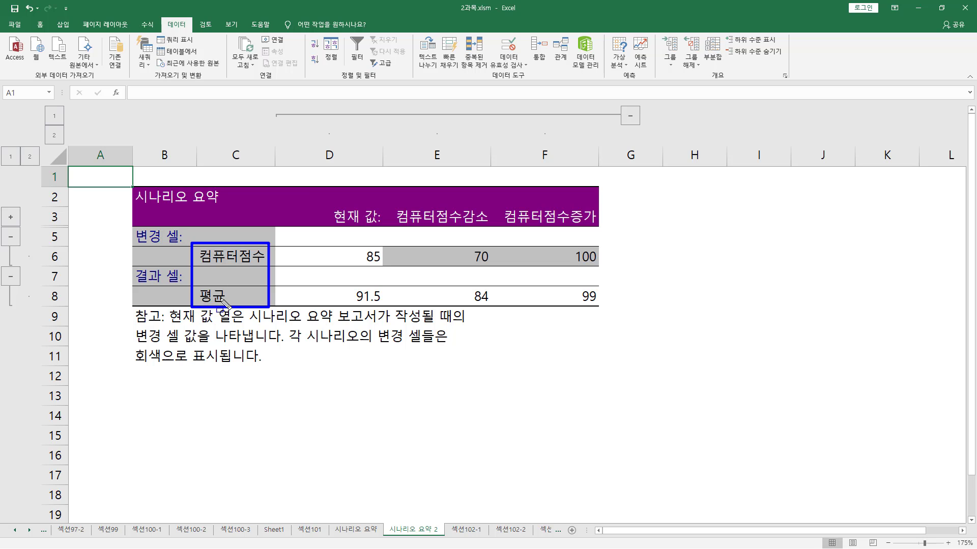
pyautogui.moveTo(198, 287); pyautogui.dragTo(230, 304)
pyautogui.moveTo(198, 249); pyautogui.dragTo(264, 265)
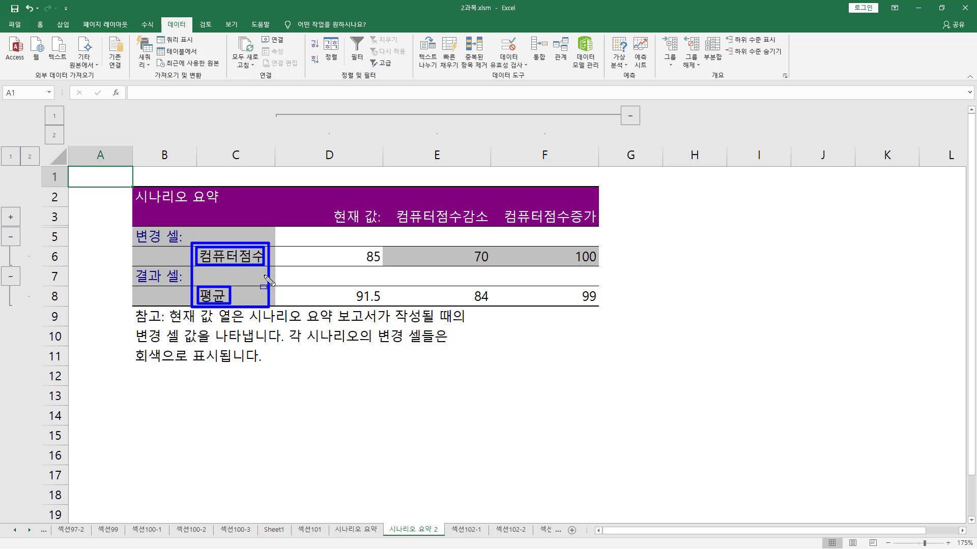
pyautogui.press('Escape')
pyautogui.click(354, 531)
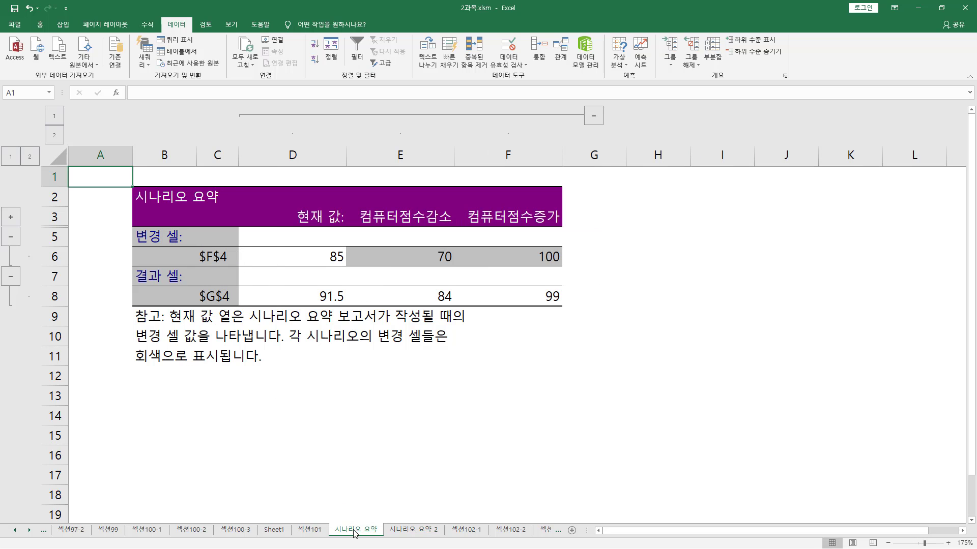
pyautogui.moveTo(197, 243); pyautogui.dragTo(238, 305)
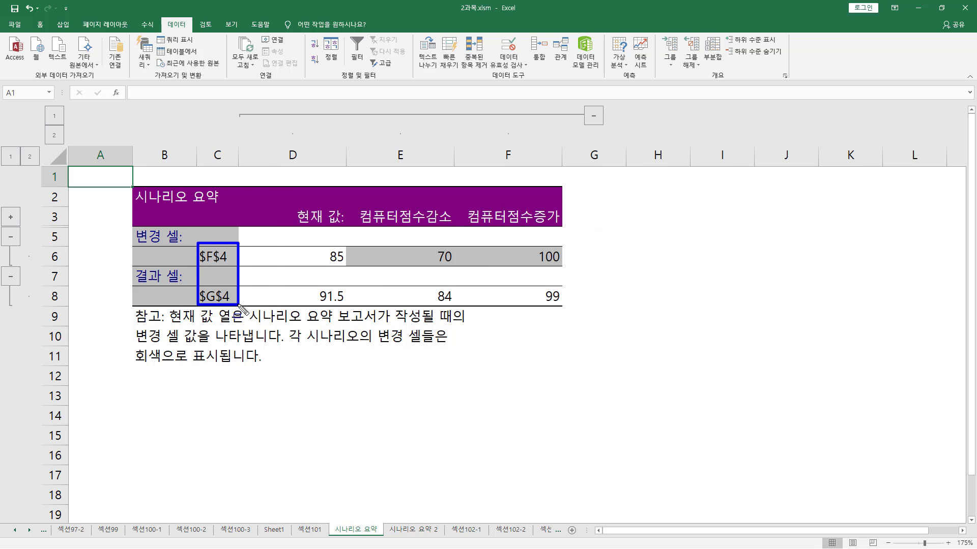
pyautogui.press('Escape')
pyautogui.click(413, 530)
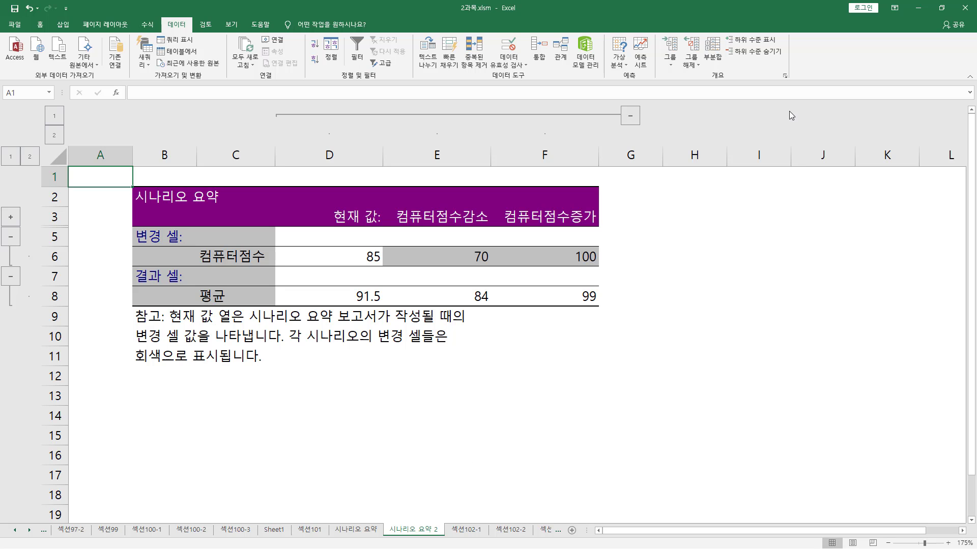
pyautogui.click(919, 10)
pyautogui.moveTo(74, 224)
pyautogui.mouseDown()
pyautogui.moveTo(240, 224)
pyautogui.moveTo(263, 195)
pyautogui.moveTo(415, 192)
pyautogui.moveTo(555, 224)
pyautogui.moveTo(929, 222)
pyautogui.mouseUp()
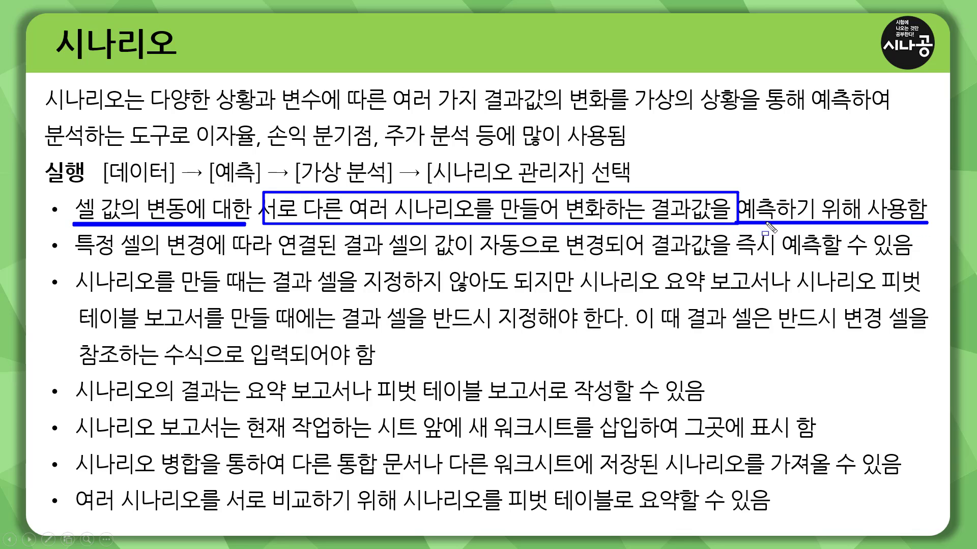